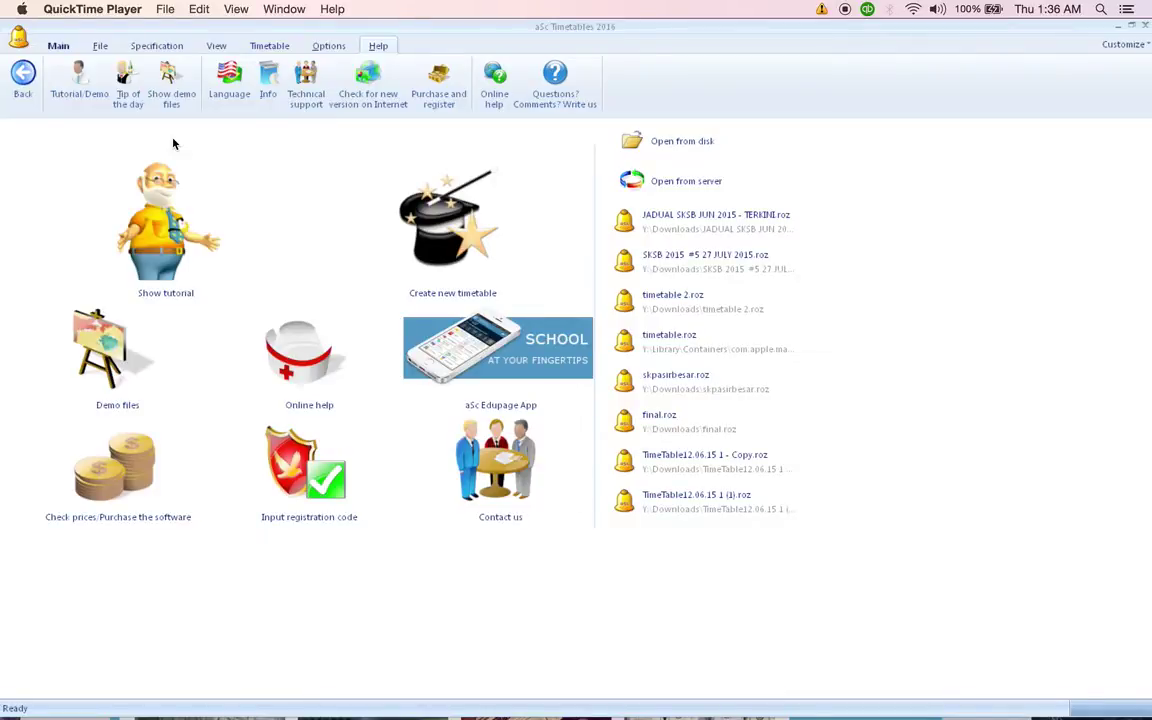
# Start a new timetable for SMK St Paul, academic year 2015, with 13 periods per day.
pyautogui.click(453, 249)
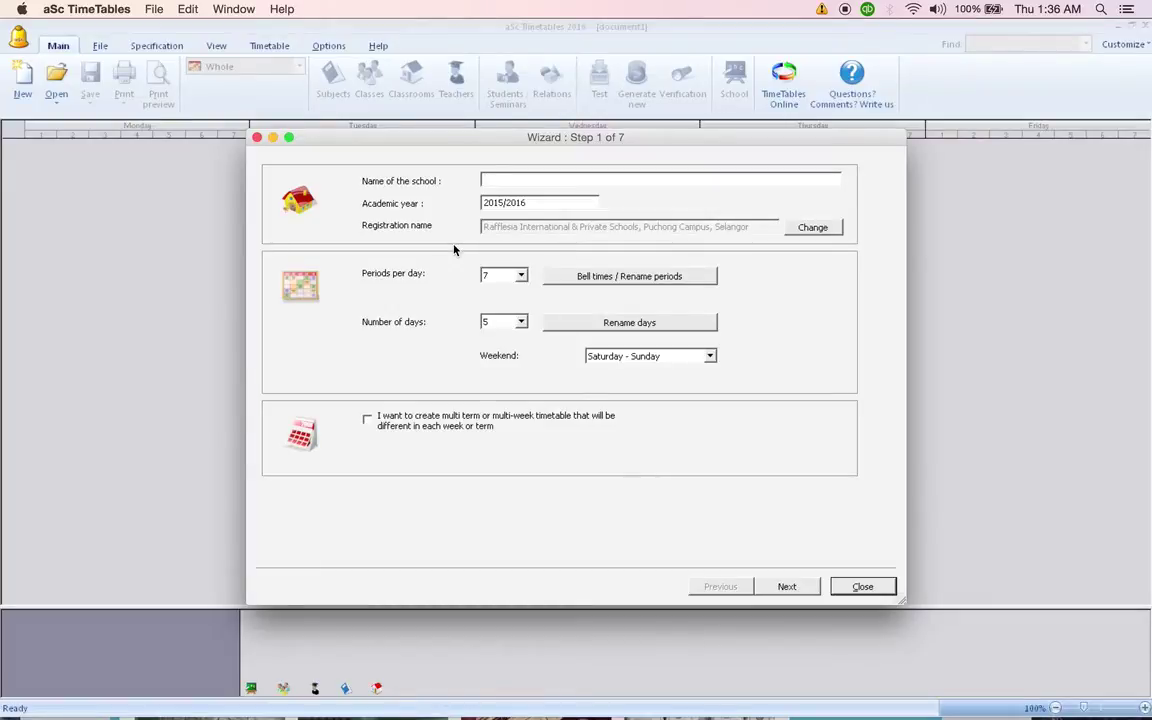
pyautogui.write('SMK St Paul')
pyautogui.press('Tab')
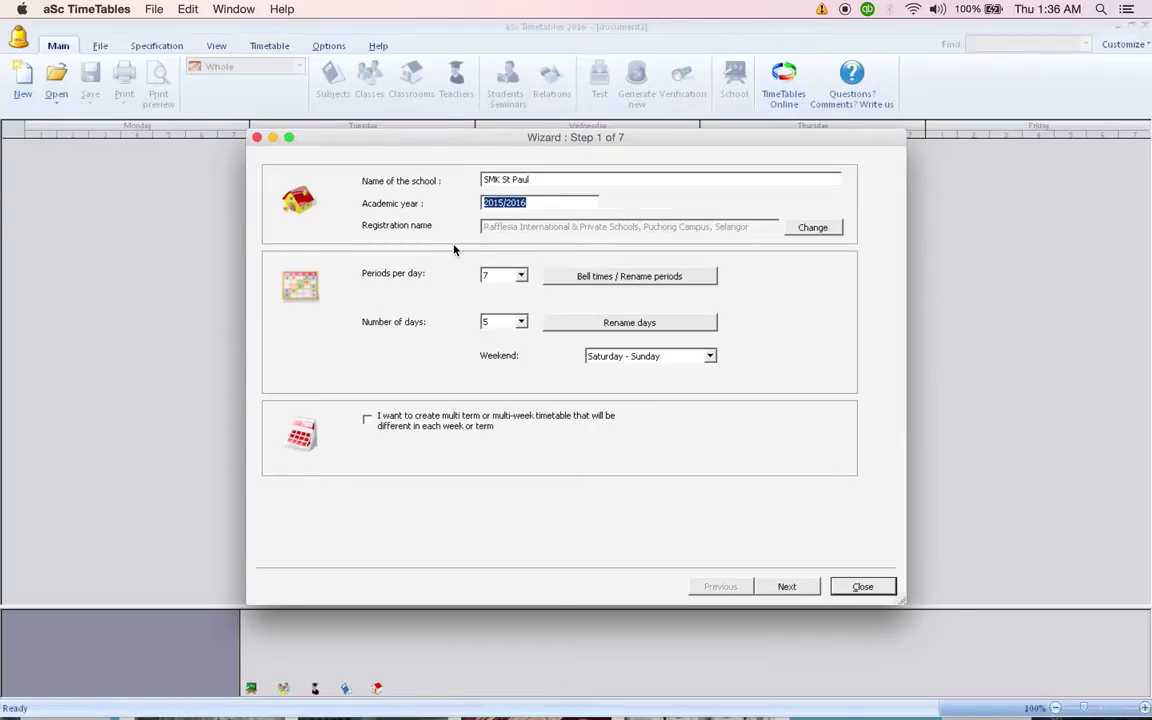
pyautogui.write('2015')
pyautogui.click(521, 277)
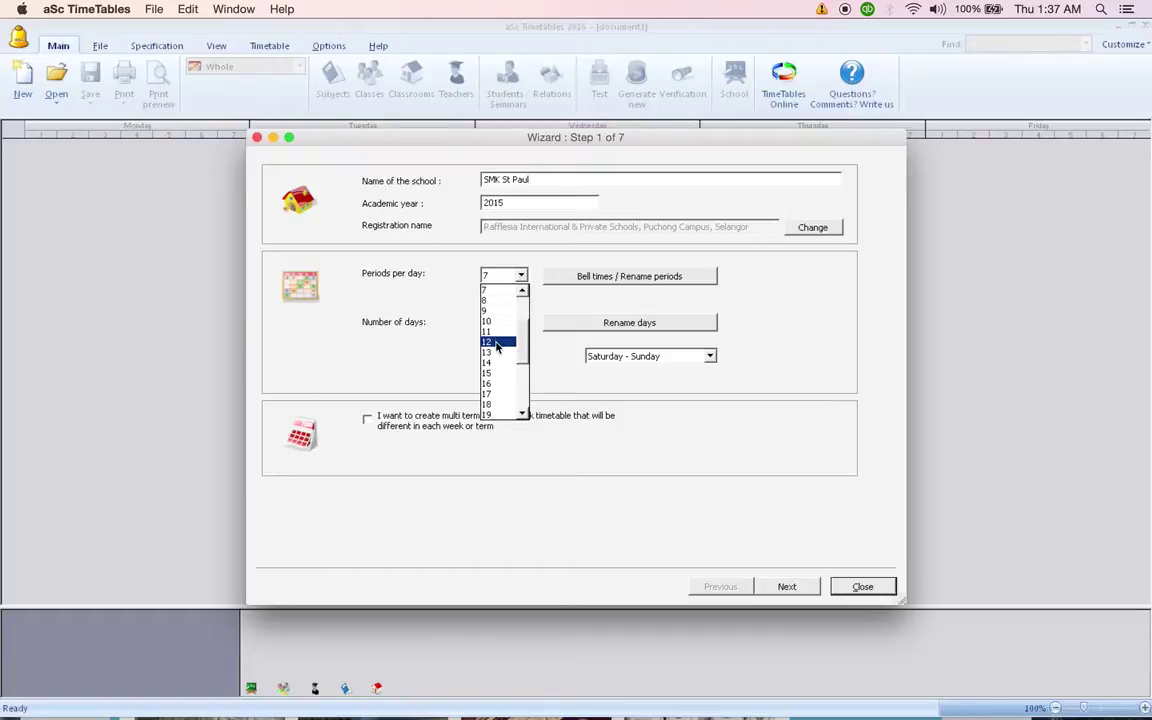
pyautogui.click(495, 353)
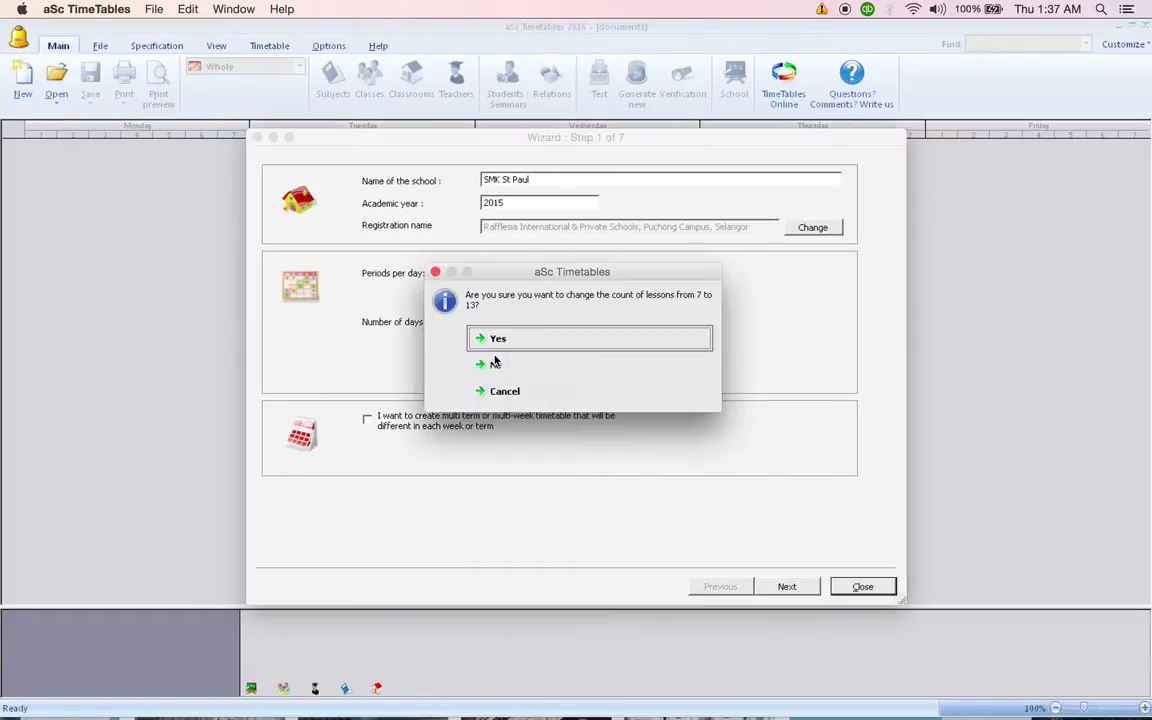
pyautogui.click(498, 338)
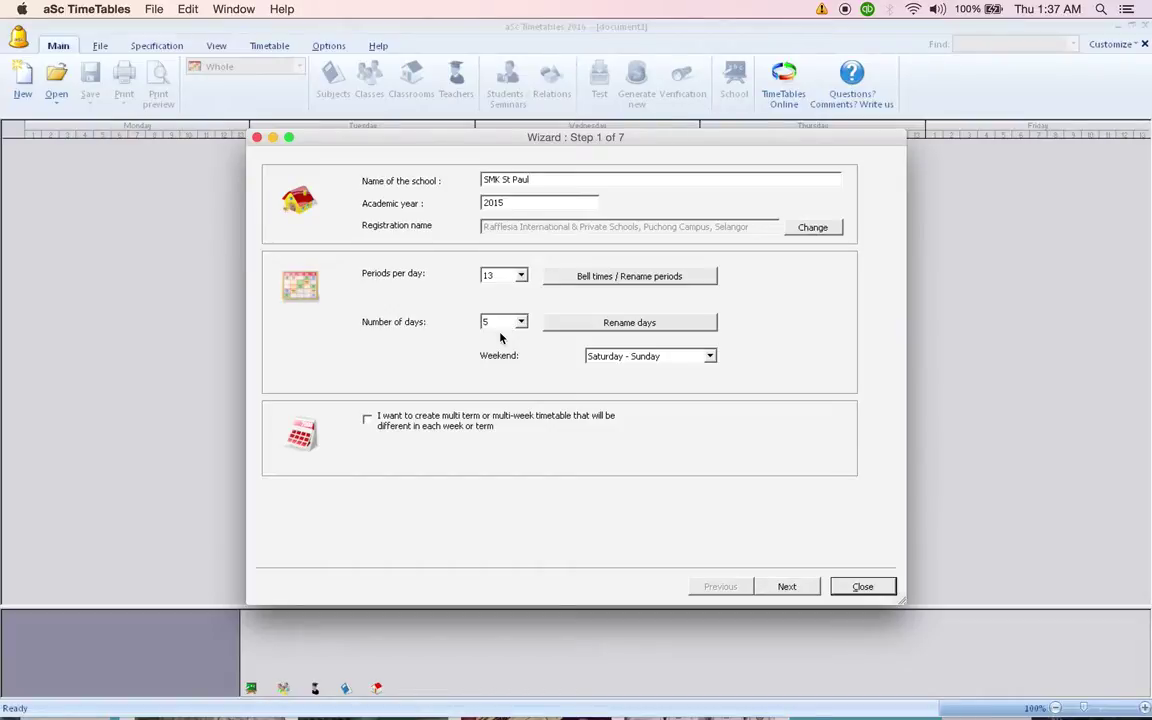
# Set period 1's bell times to start 7:30 and end 8:10.
pyautogui.click(616, 278)
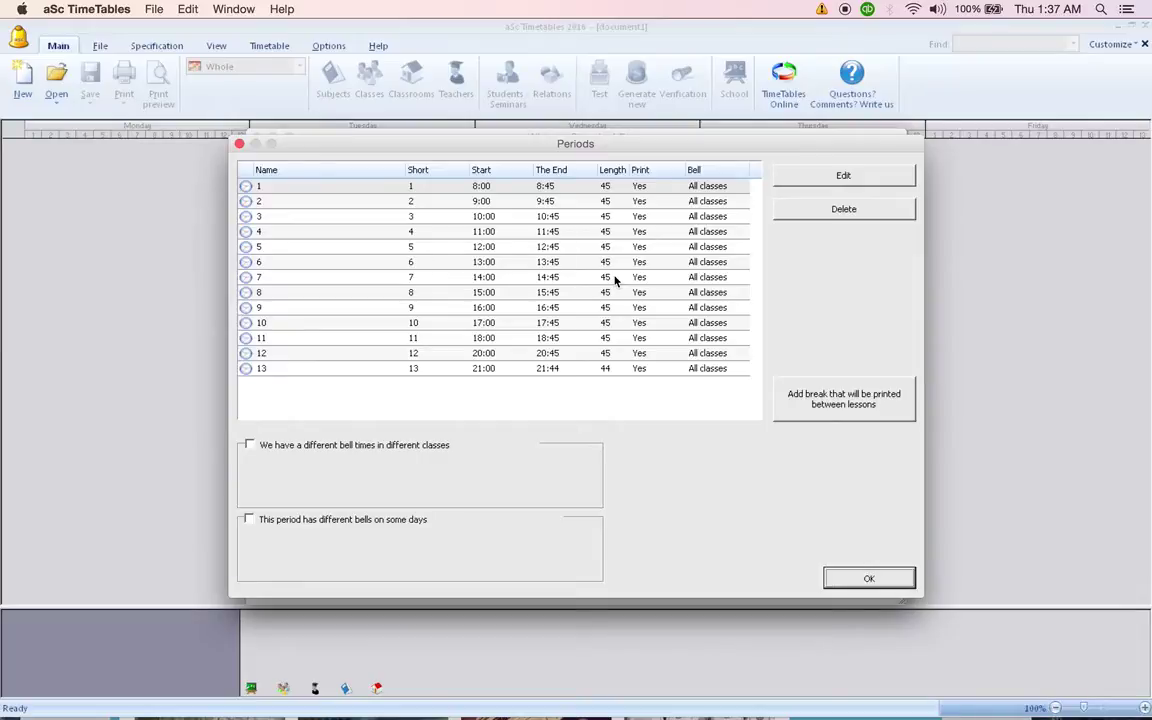
pyautogui.doubleClick(509, 190)
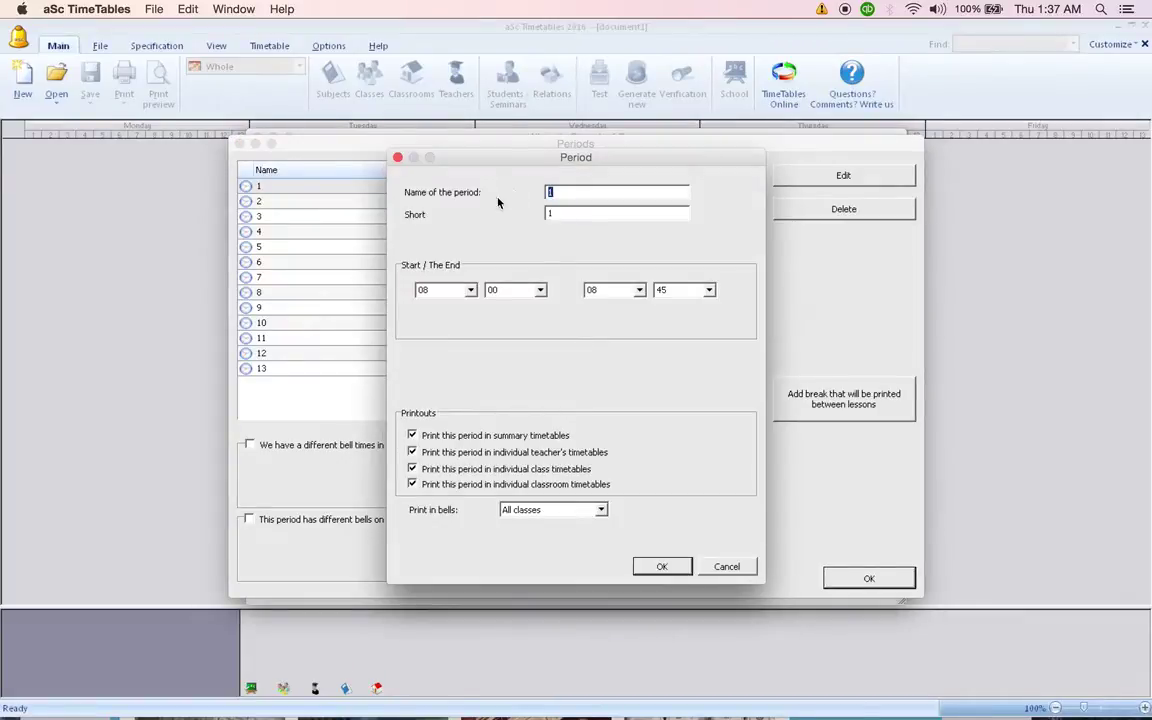
pyautogui.click(470, 290)
pyautogui.scroll(-4, 472, 344)
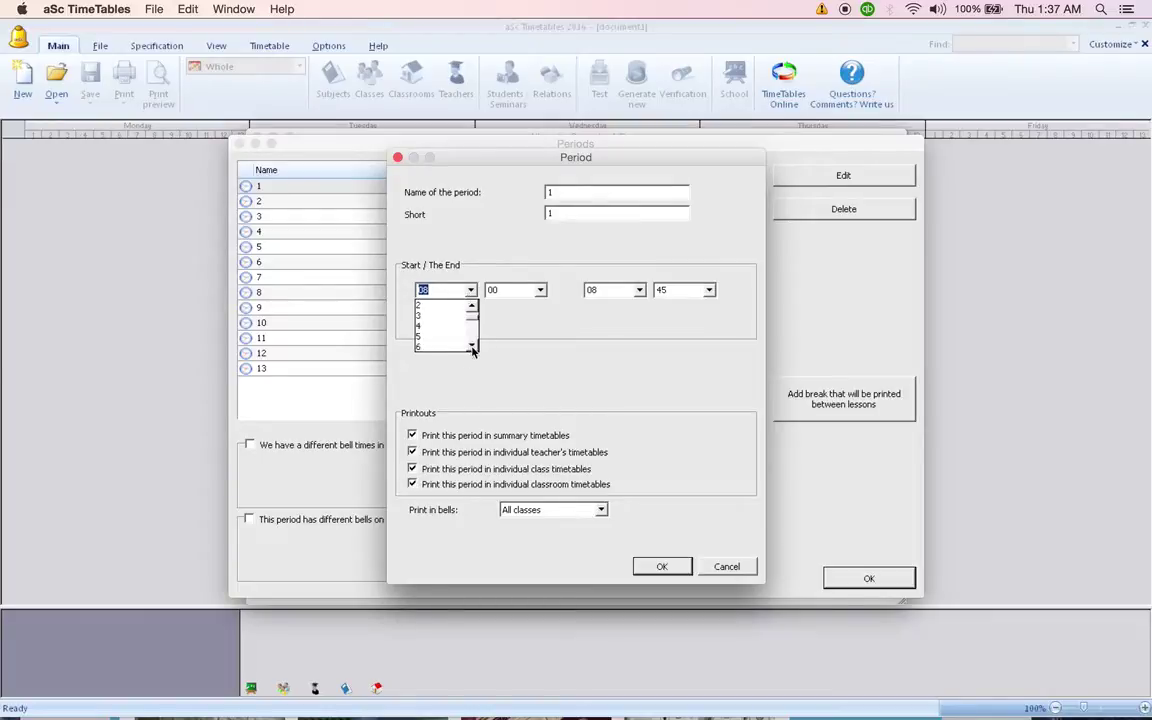
pyautogui.click(441, 337)
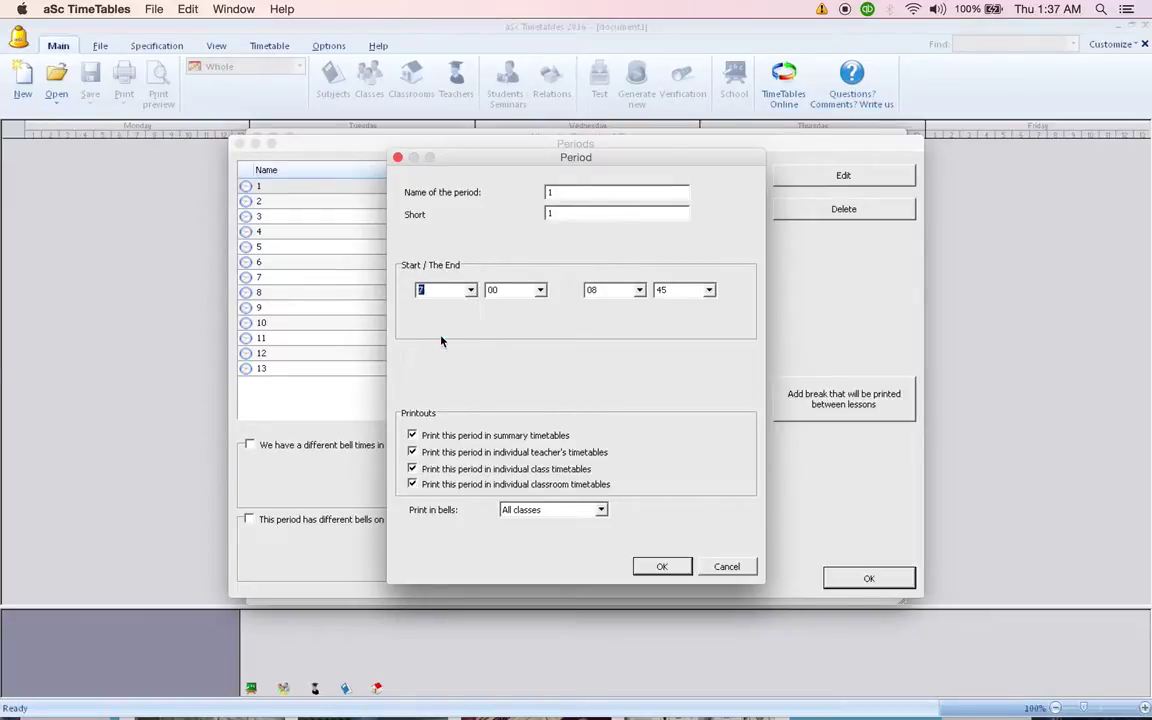
pyautogui.click(540, 290)
pyautogui.click(541, 346)
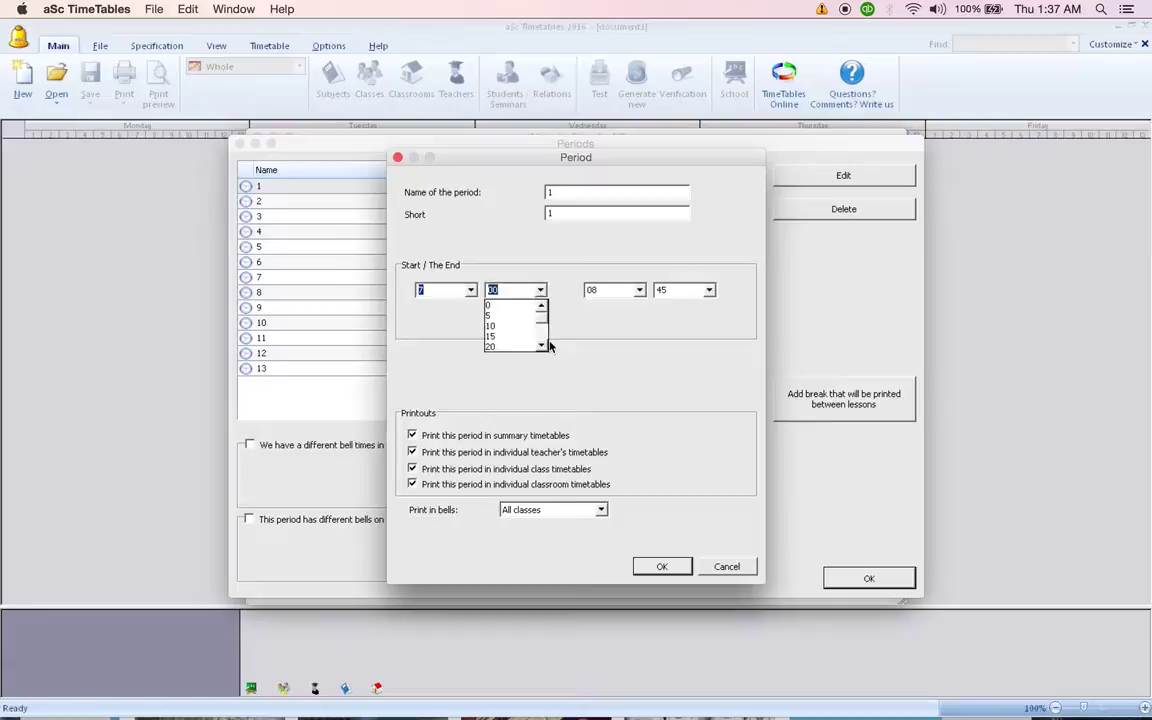
pyautogui.click(541, 346)
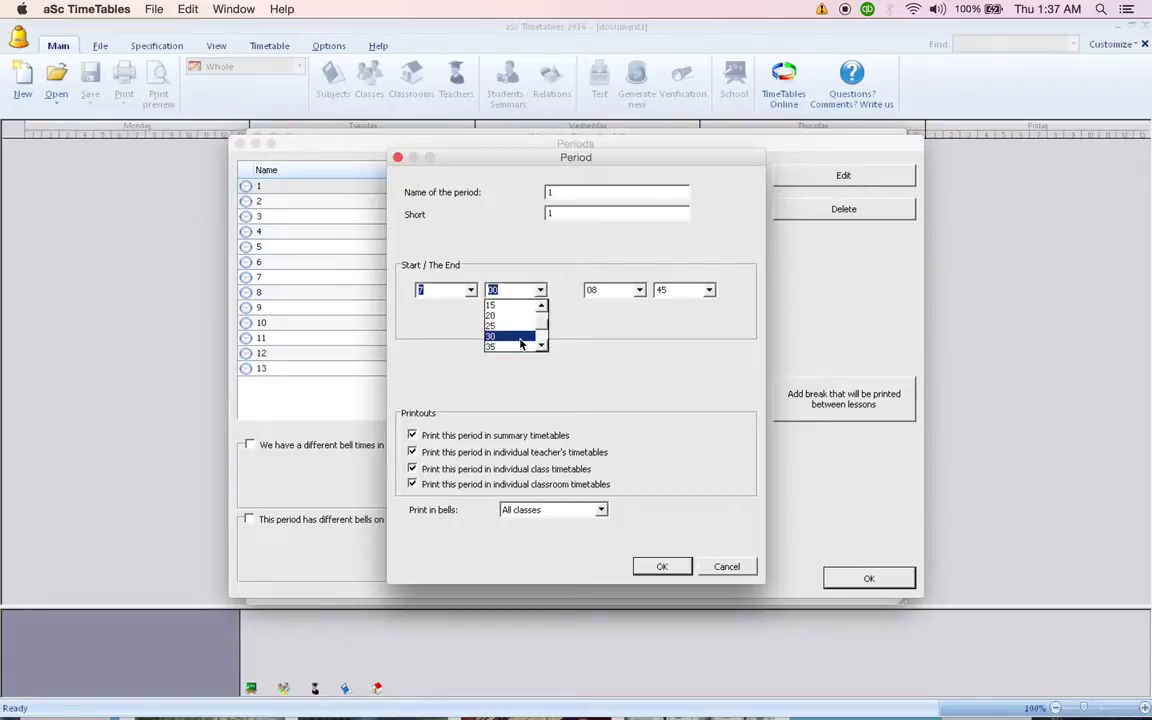
pyautogui.click(522, 341)
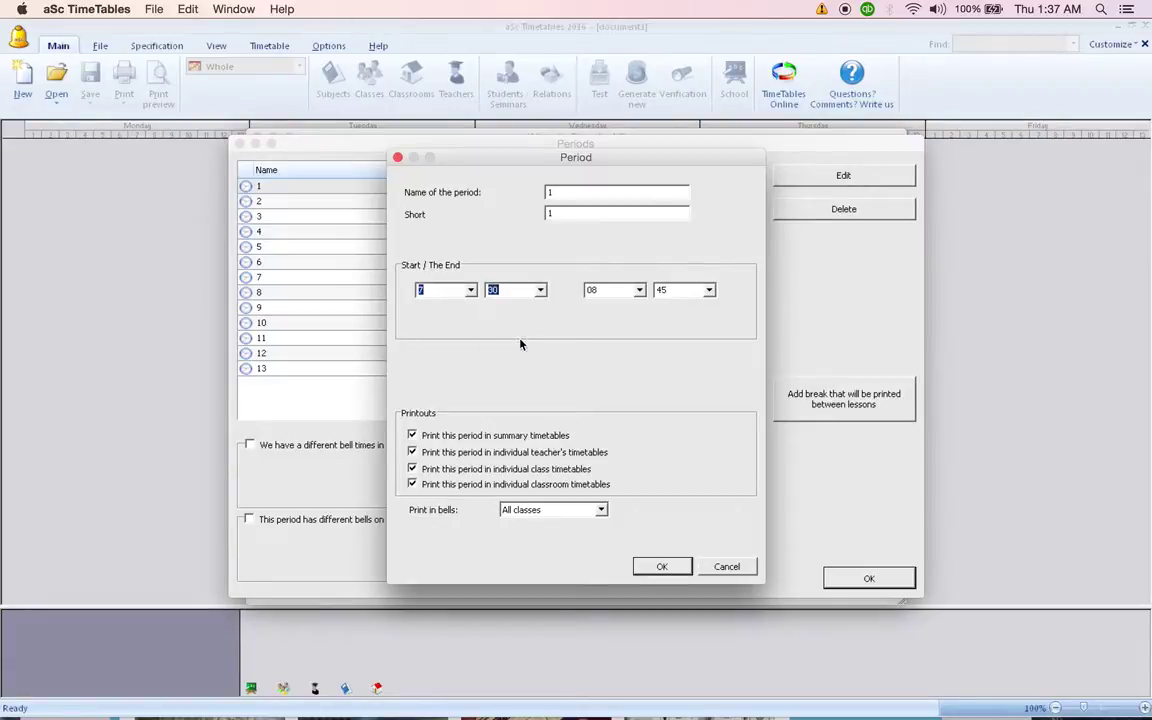
pyautogui.click(710, 292)
pyautogui.scroll(5, 706, 308)
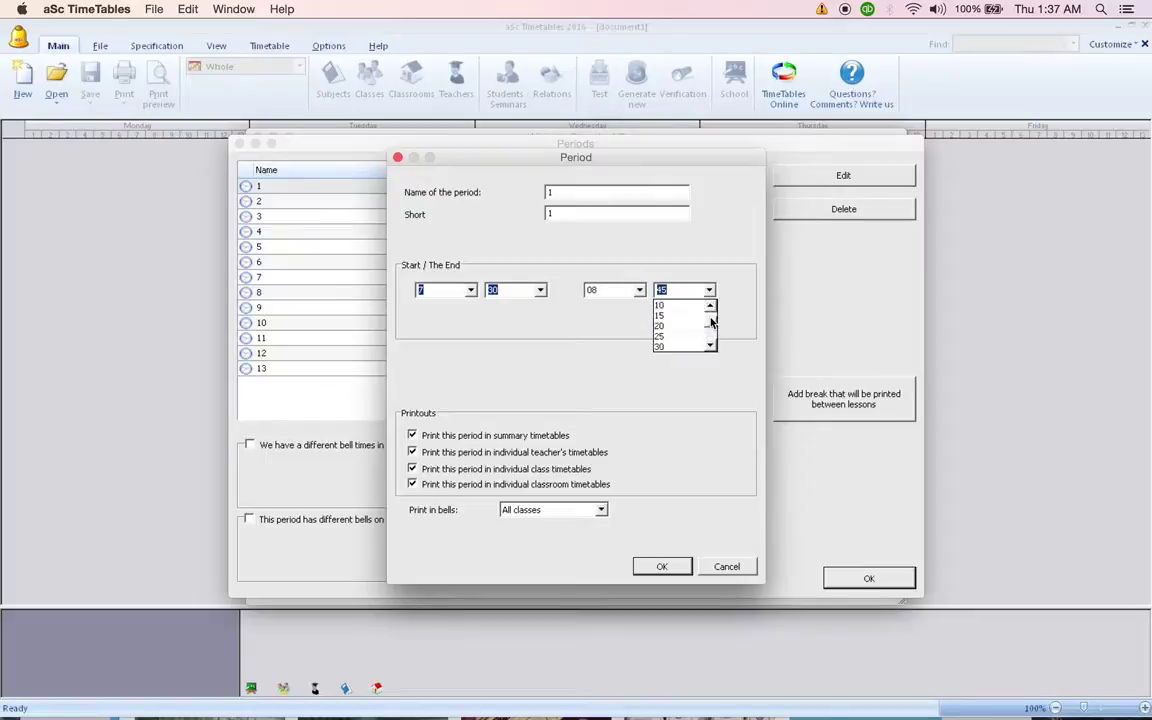
pyautogui.click(685, 308)
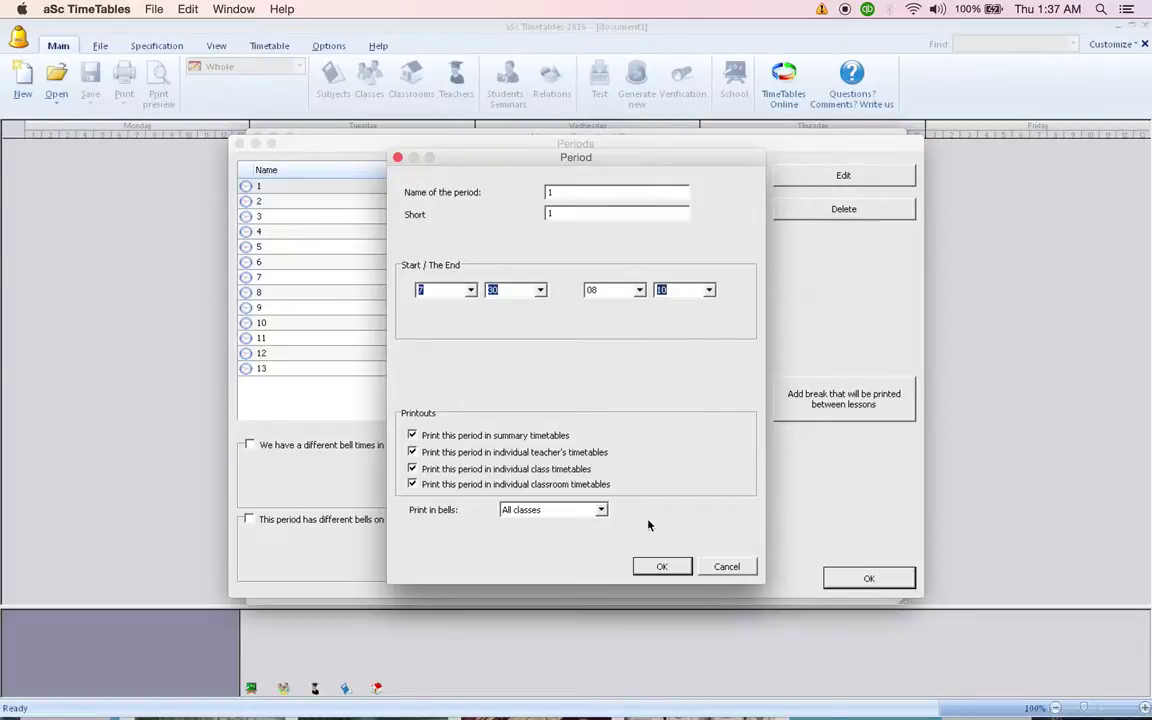
pyautogui.click(662, 567)
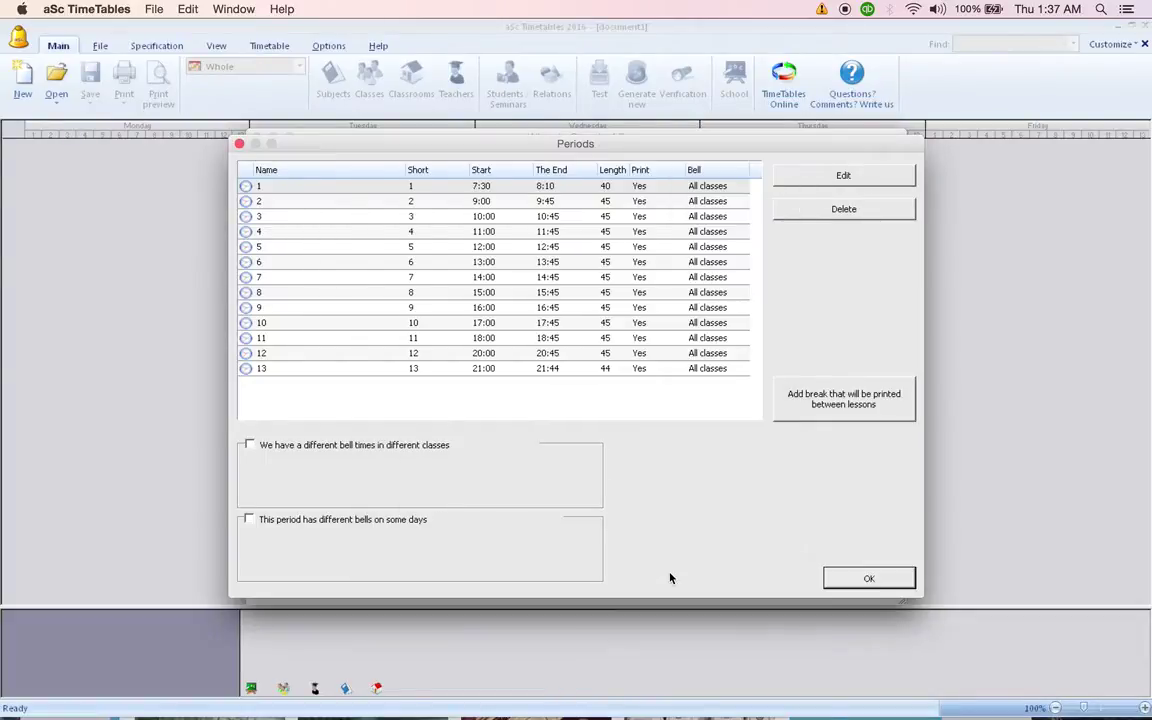
# Set period 2's bell times to 8:10–8:50 and close the bell times list.
pyautogui.doubleClick(556, 205)
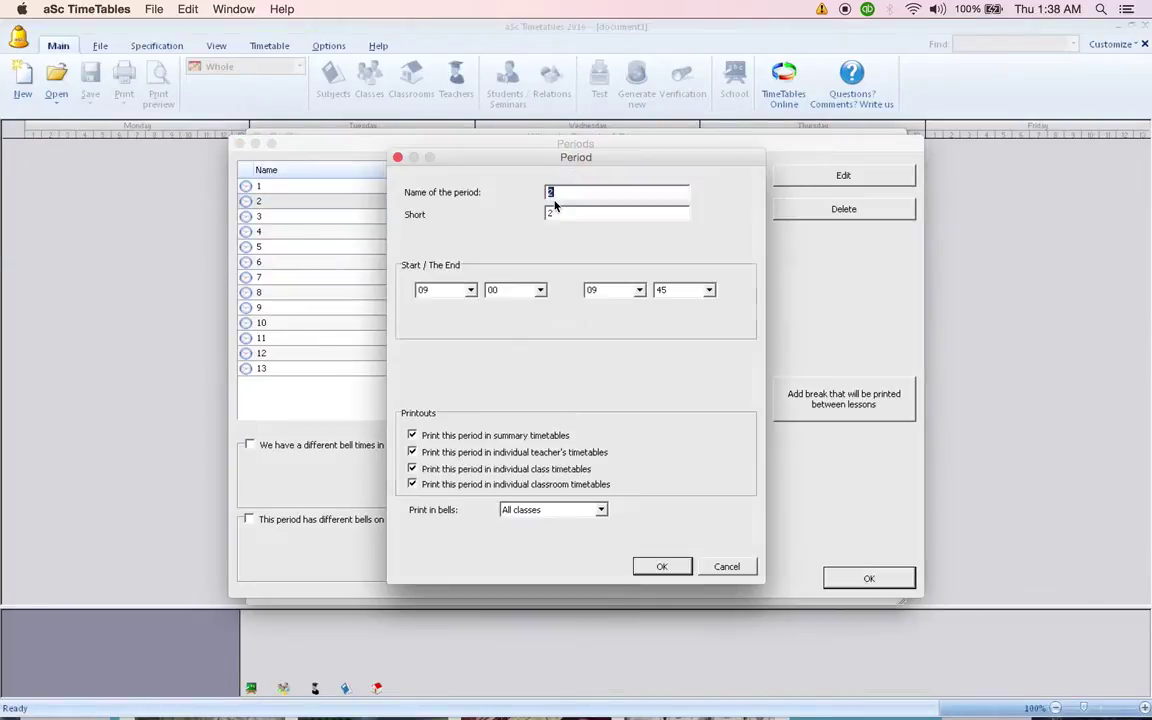
pyautogui.click(471, 290)
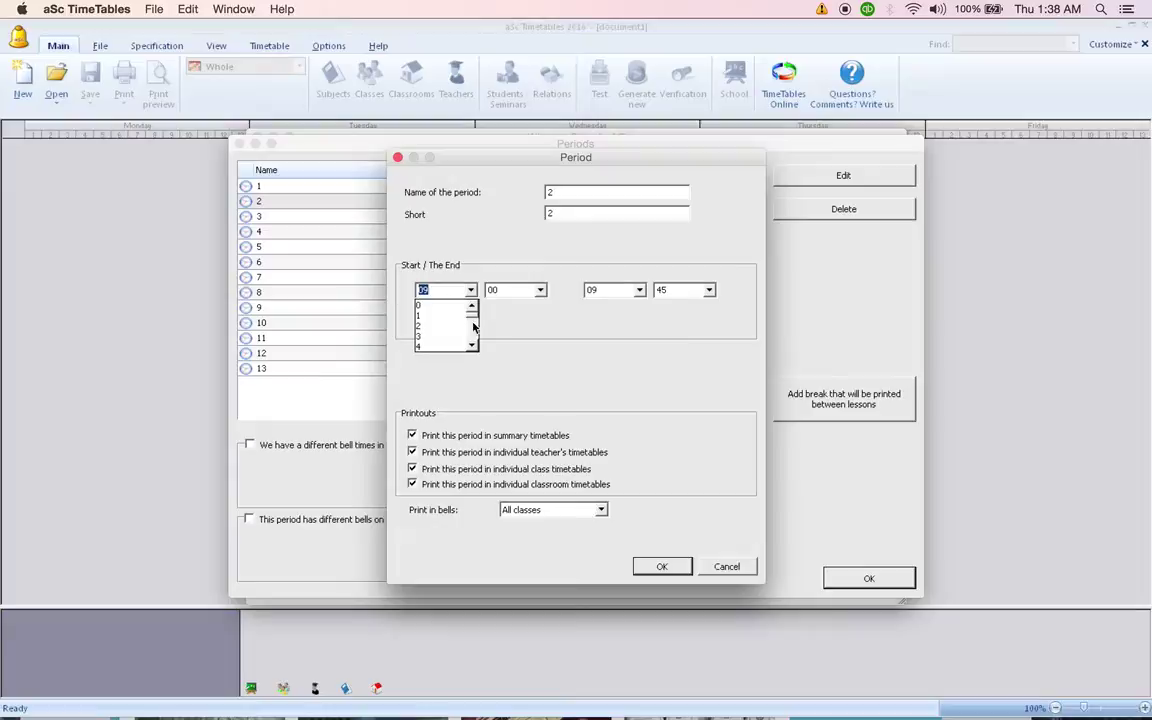
pyautogui.scroll(-3, 470, 325)
pyautogui.click(460, 335)
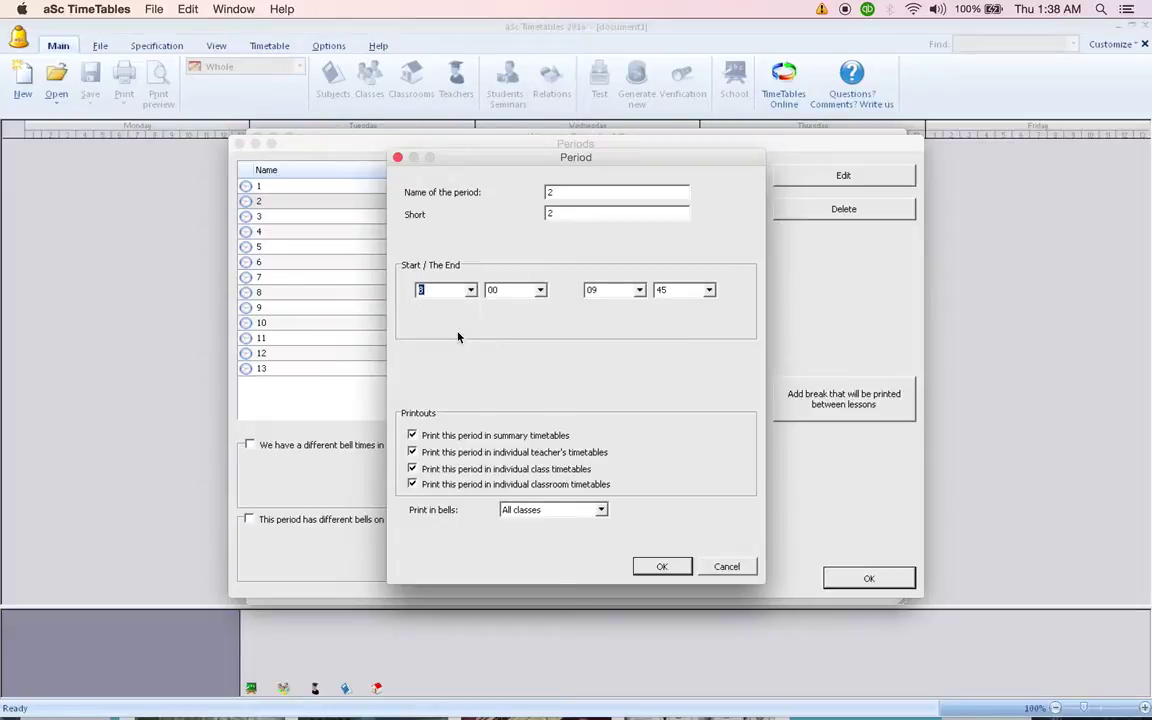
pyautogui.click(540, 290)
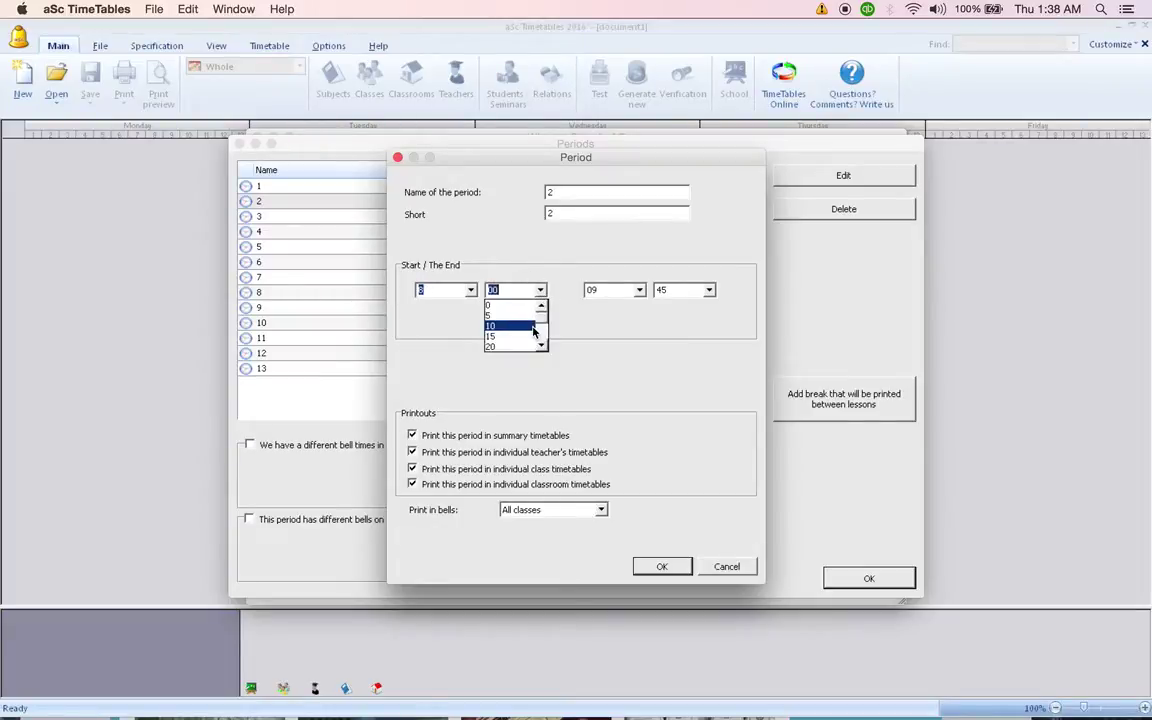
pyautogui.click(535, 326)
pyautogui.click(640, 292)
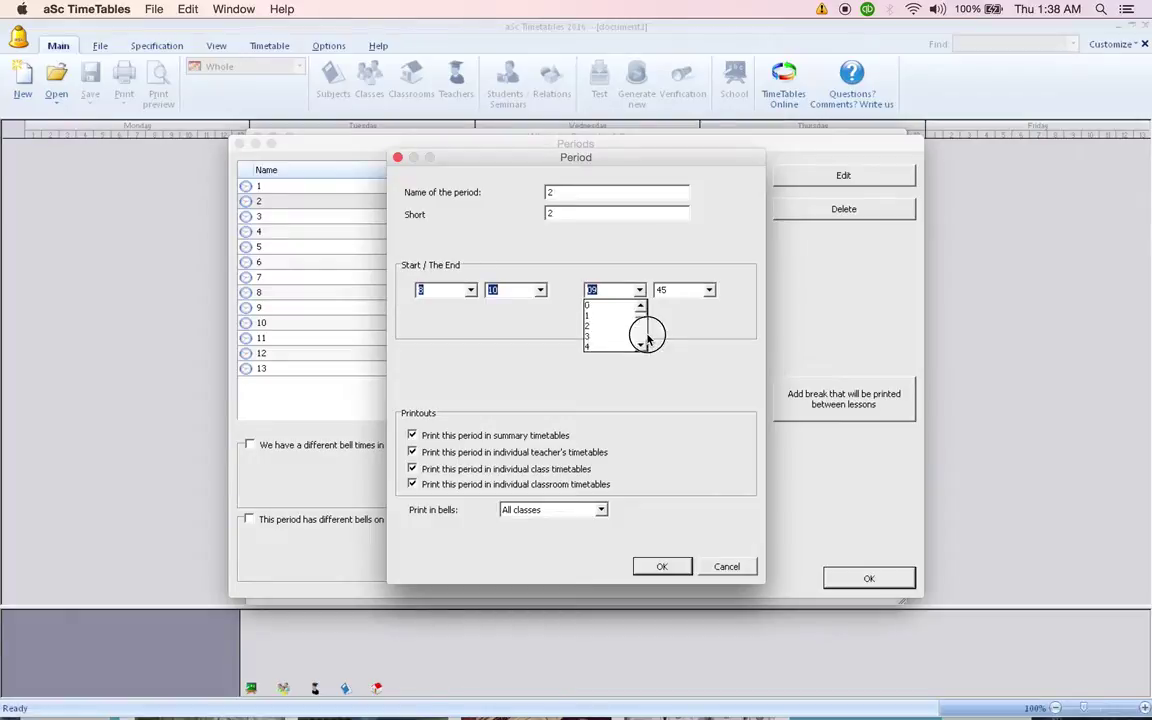
pyautogui.scroll(-3, 640, 334)
pyautogui.click(630, 336)
pyautogui.click(708, 290)
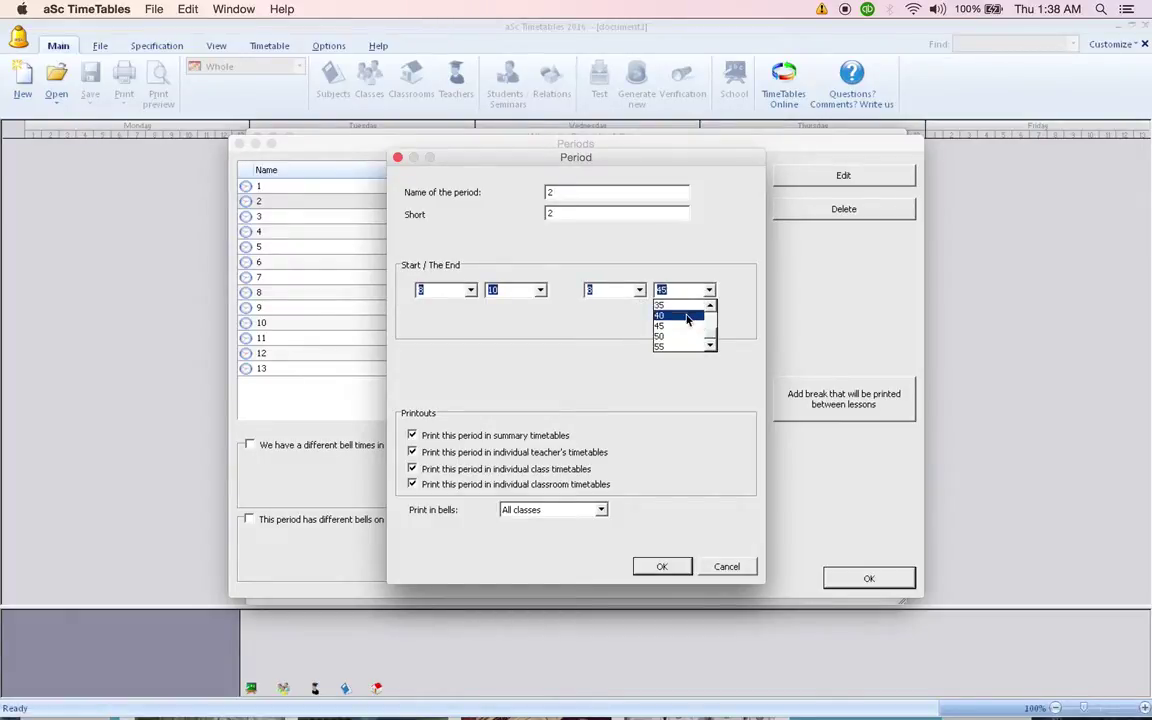
pyautogui.click(666, 336)
pyautogui.click(659, 567)
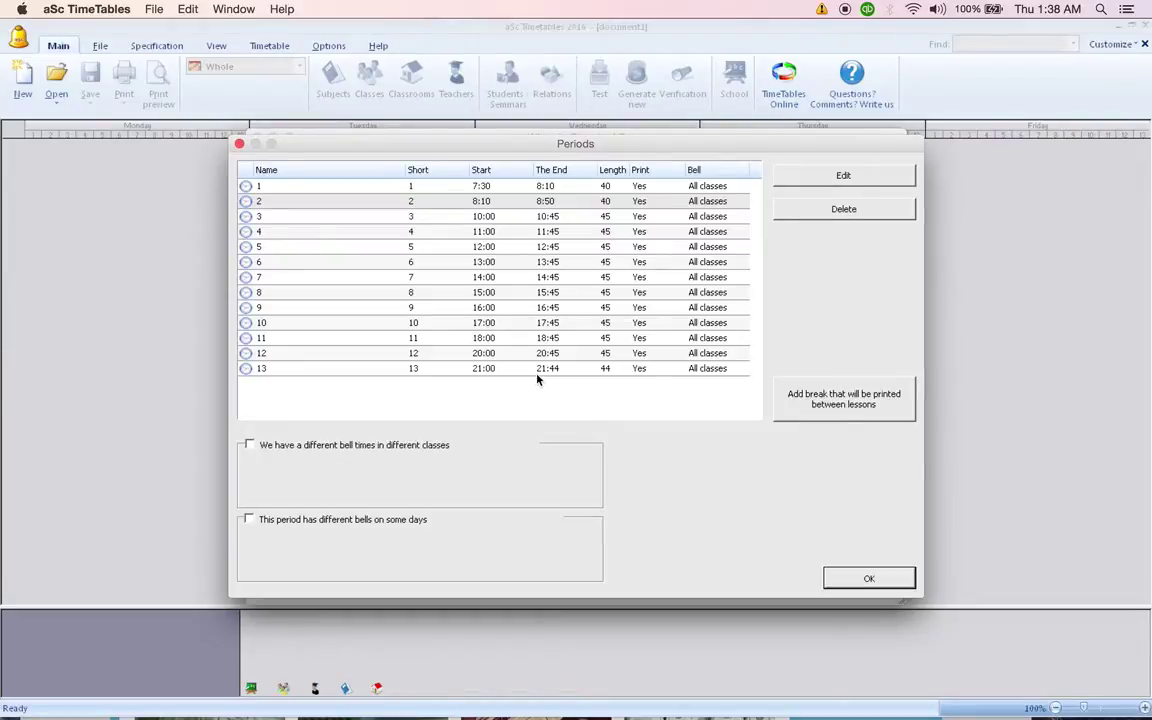
pyautogui.click(868, 579)
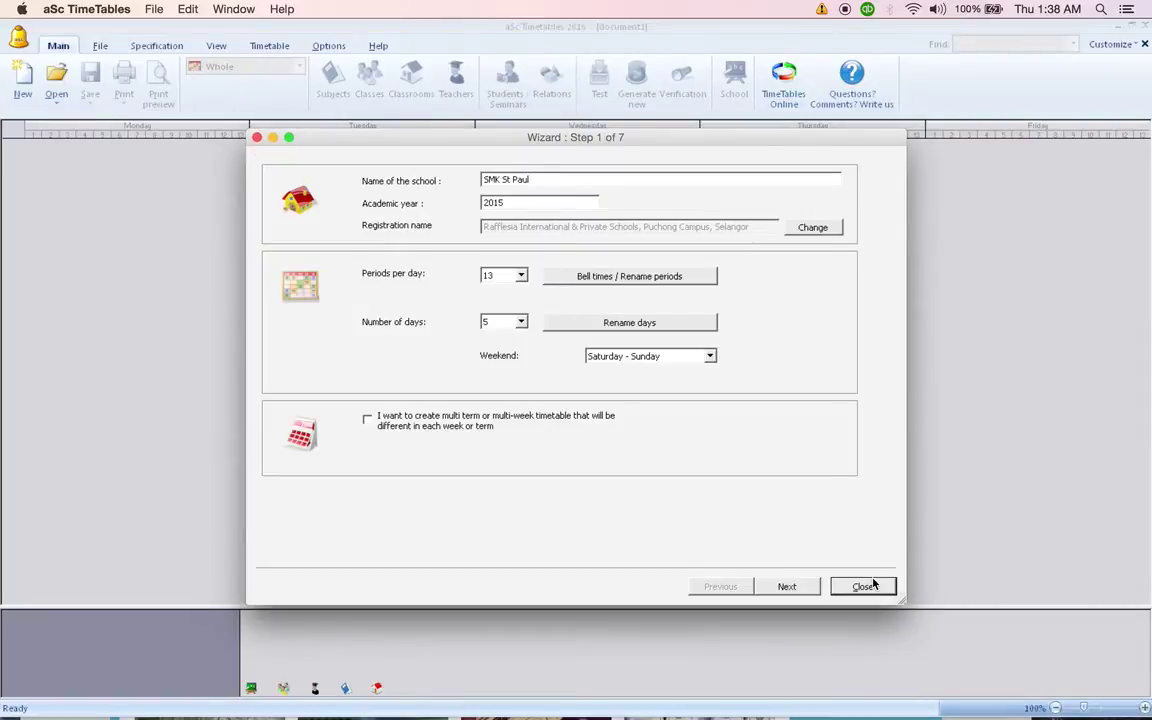
# Answer the questionnaire: Subject, classes Yes, individual schedules No, options No, multiple buildings Yes.
pyautogui.click(792, 592)
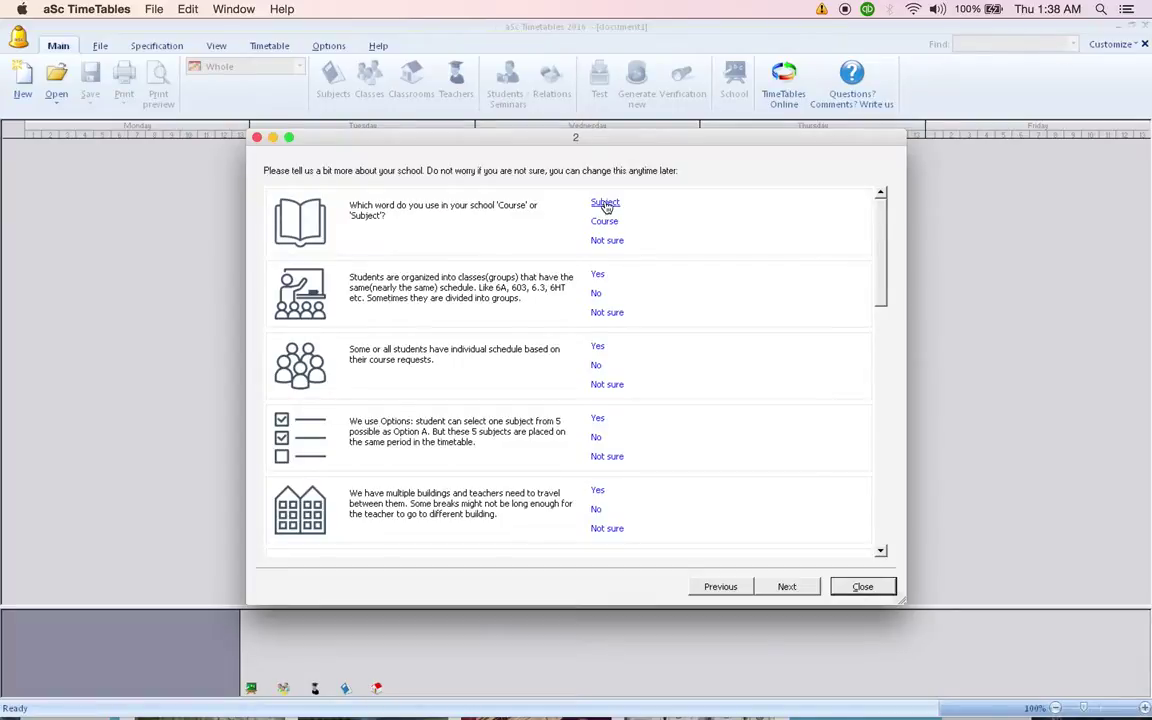
pyautogui.click(605, 204)
pyautogui.click(599, 276)
pyautogui.click(595, 366)
pyautogui.click(595, 437)
pyautogui.click(599, 492)
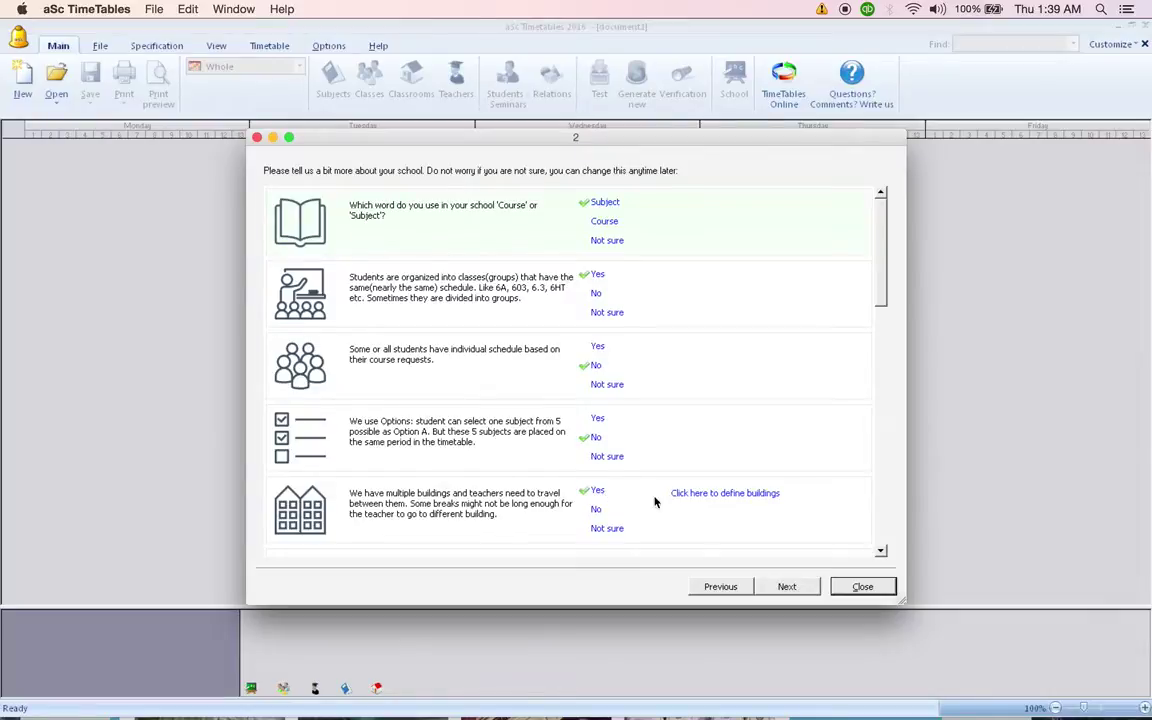
# Add the building Block A with short name Blk A.
pyautogui.click(718, 496)
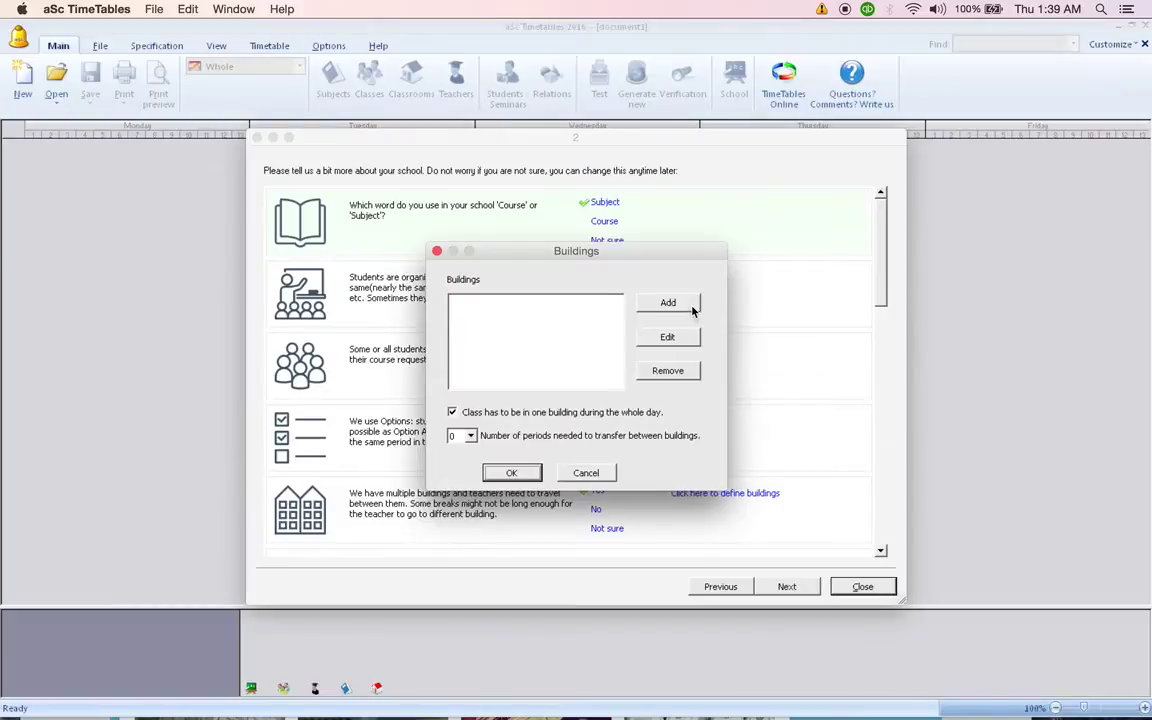
pyautogui.click(692, 312)
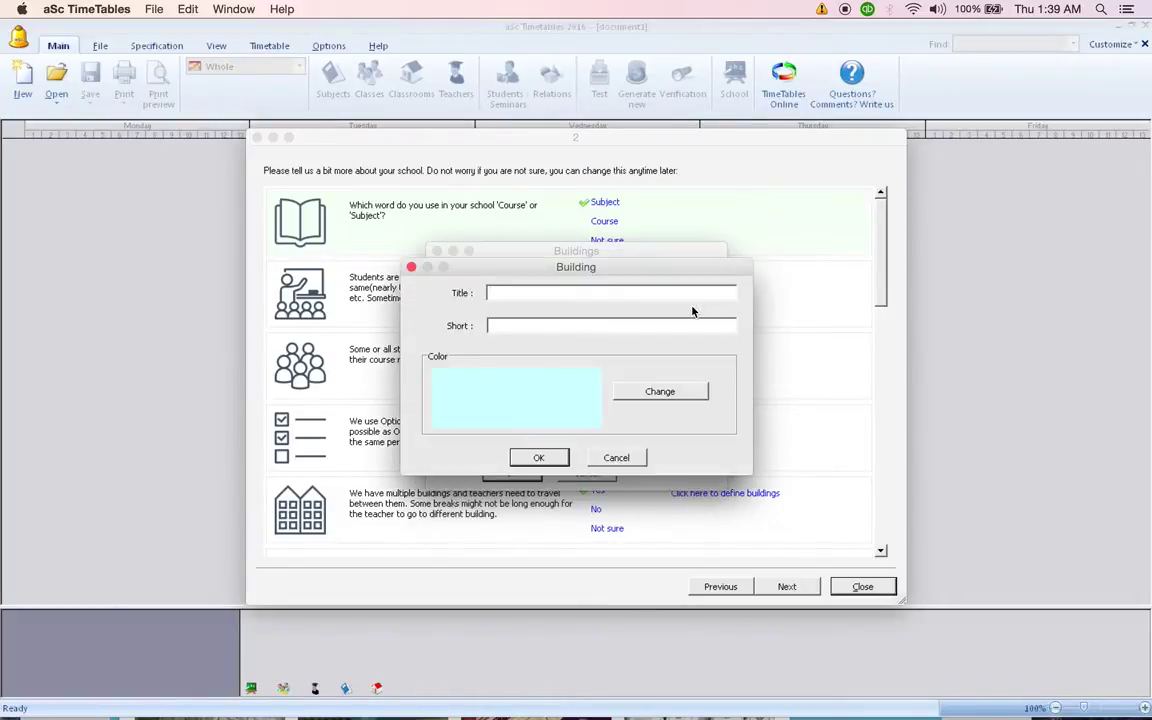
pyautogui.write('Buildin')
pyautogui.press('BackSpace')
pyautogui.press('BackSpace')
pyautogui.press('BackSpace')
pyautogui.press('BackSpace')
pyautogui.press('BackSpace')
pyautogui.press('BackSpace')
pyautogui.write('lock A')
pyautogui.click(664, 325)
pyautogui.write('Blk A')
pyautogui.click(539, 458)
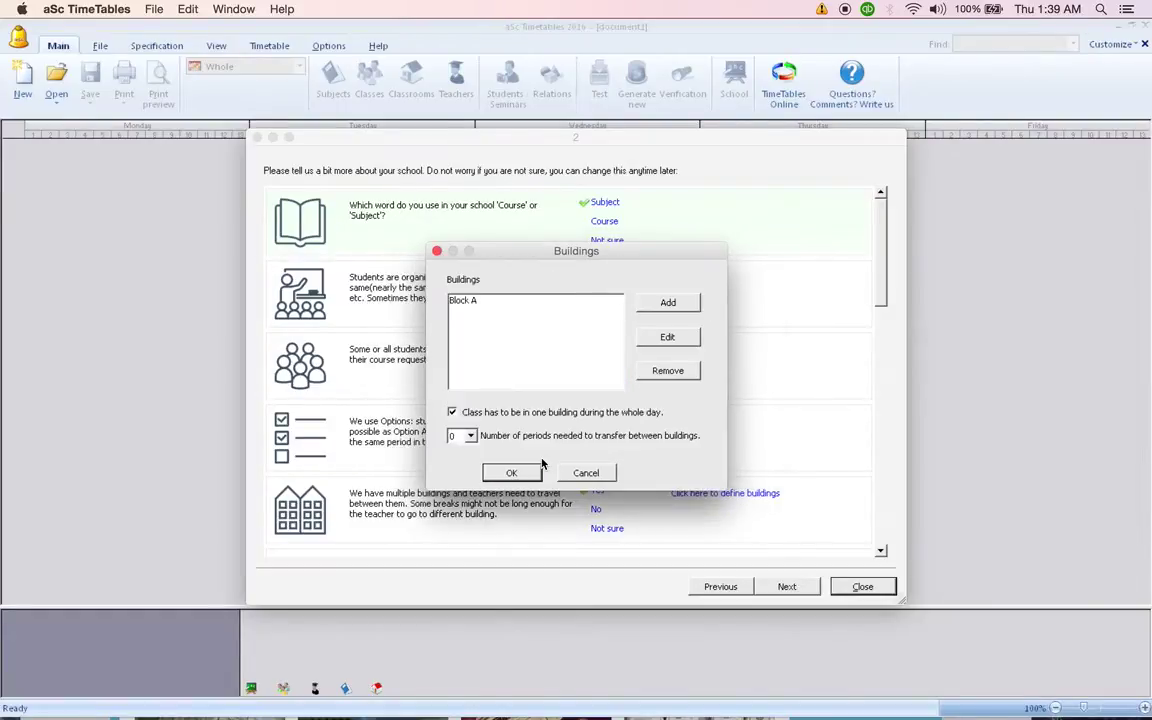
# Add Block B (Blk B) and set a 1-period transfer between buildings.
pyautogui.click(667, 302)
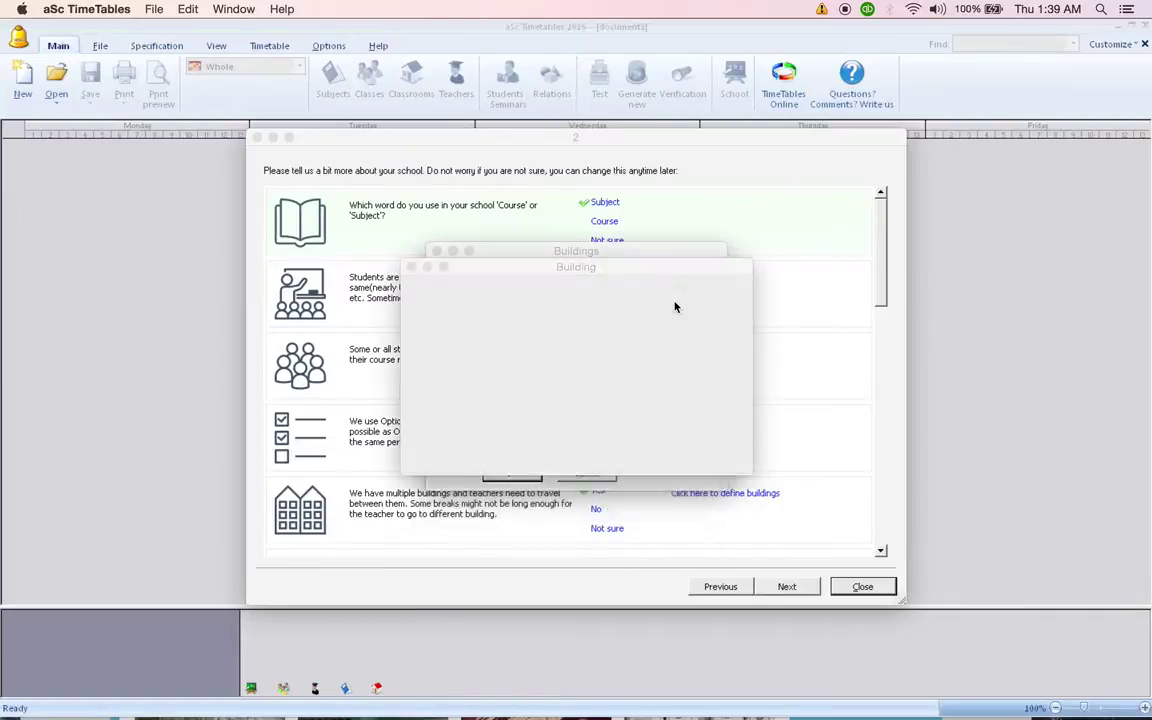
pyautogui.write('Block B')
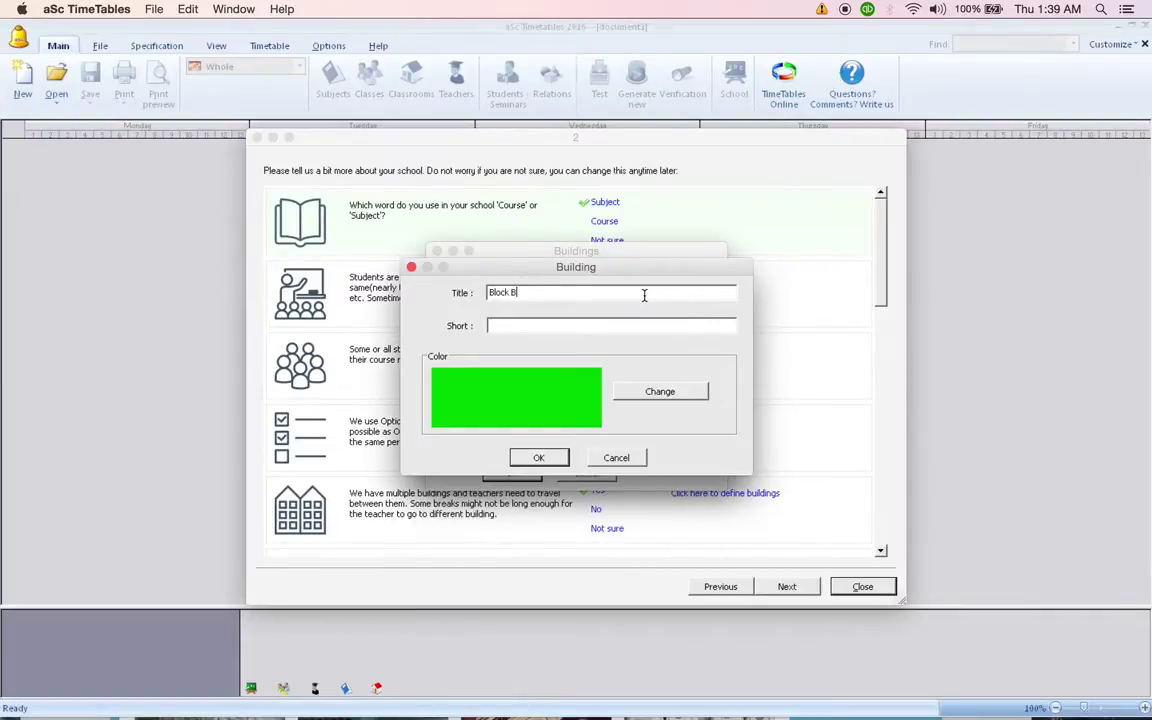
pyautogui.press('Tab')
pyautogui.write('Blk B')
pyautogui.click(538, 458)
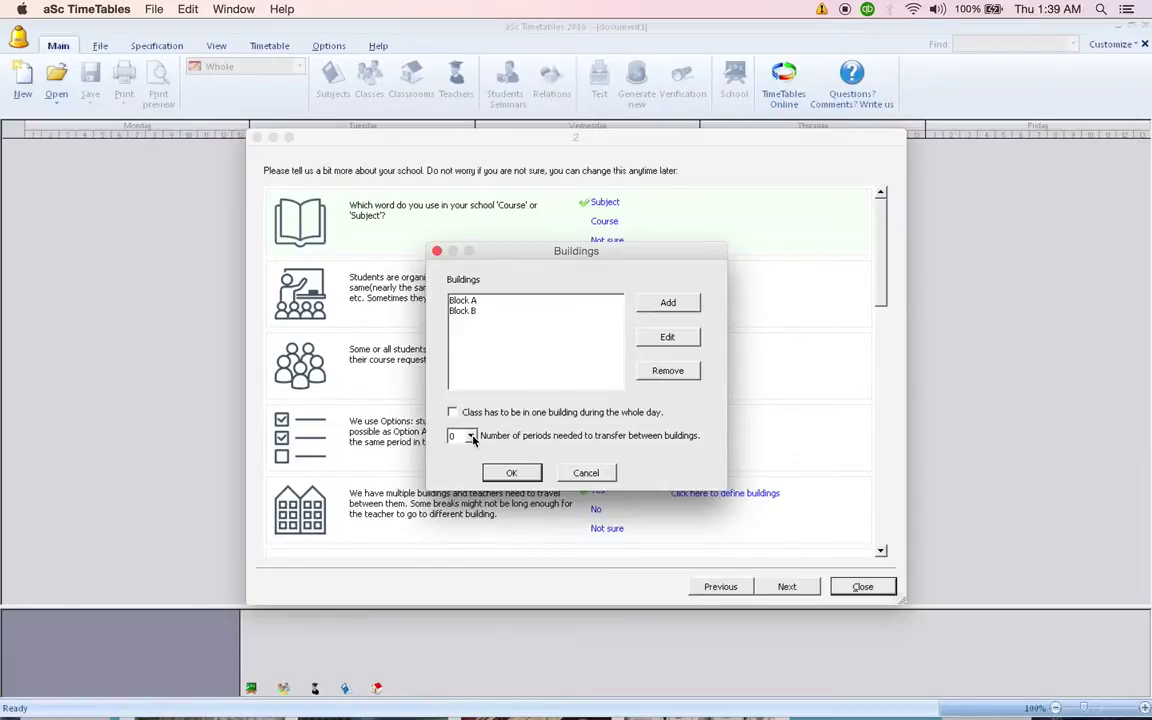
pyautogui.click(471, 438)
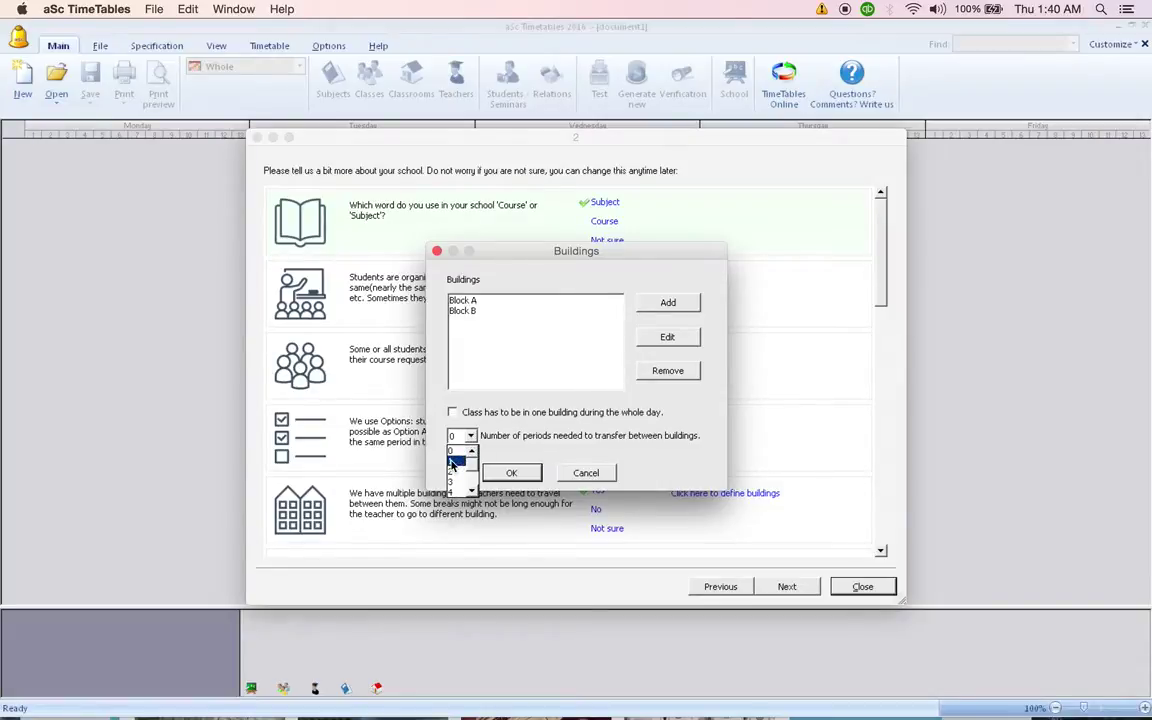
pyautogui.click(451, 462)
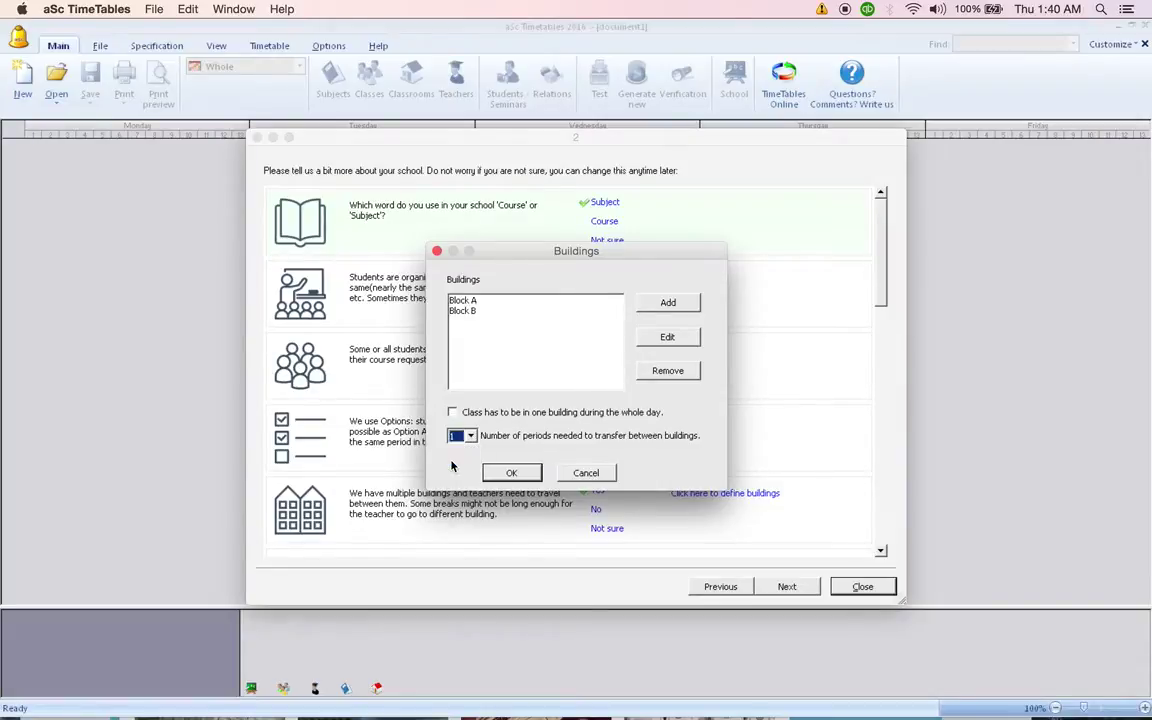
pyautogui.click(511, 475)
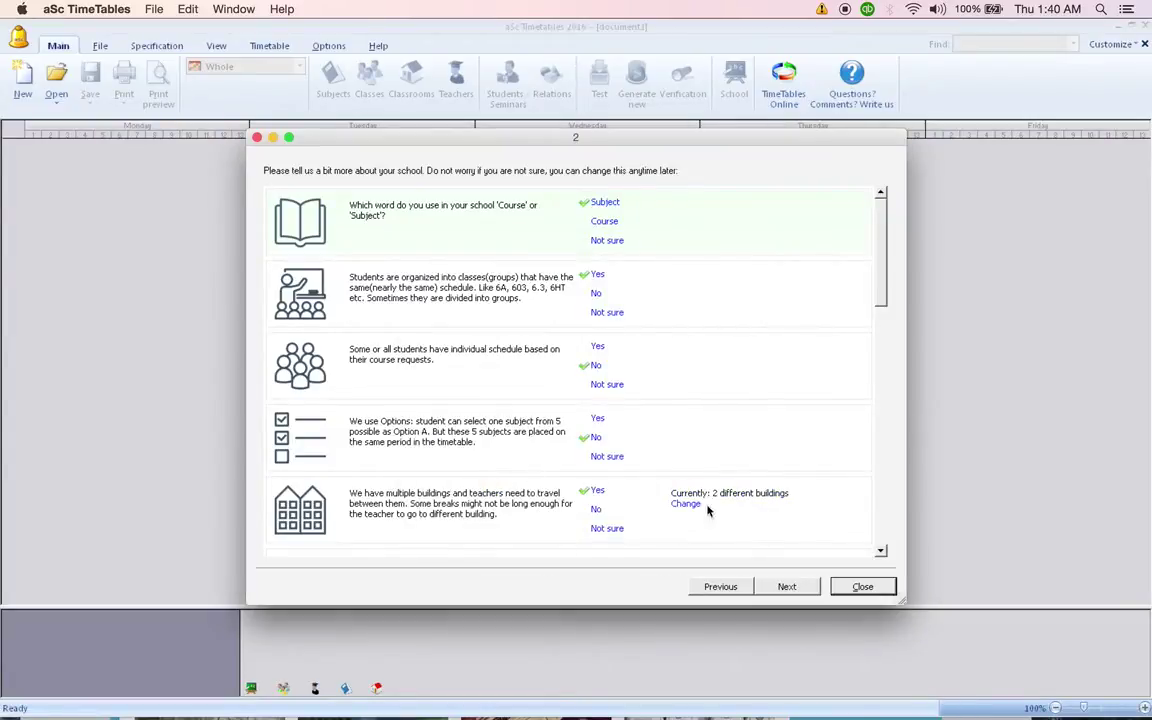
# Add the subjects BAHASA MELAYU and BAHASA INGGERIS.
pyautogui.click(786, 588)
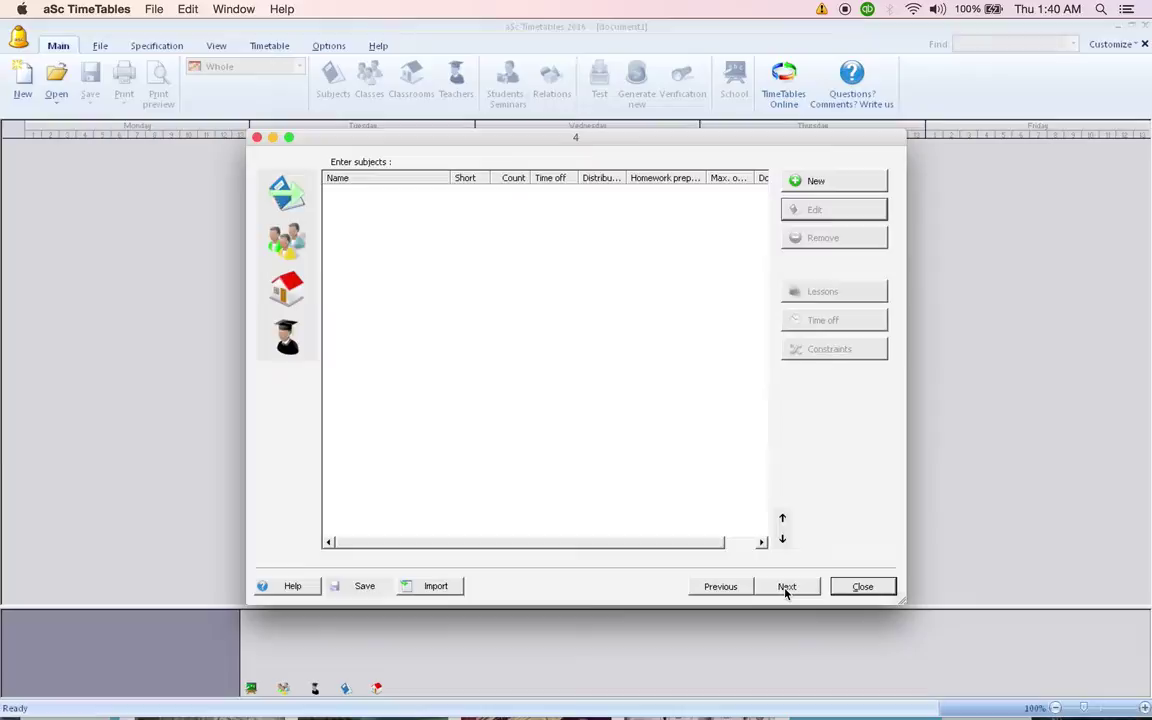
pyautogui.click(818, 181)
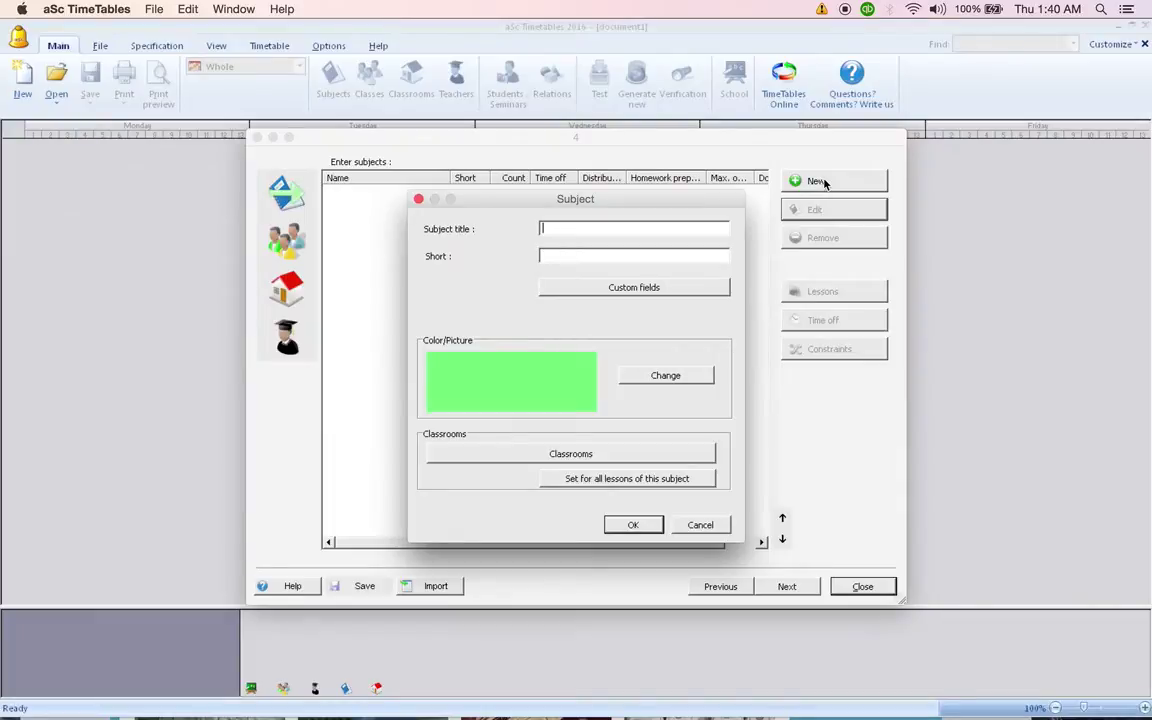
pyautogui.write('BAHASA MELAYU')
pyautogui.click(580, 255)
pyautogui.click(631, 524)
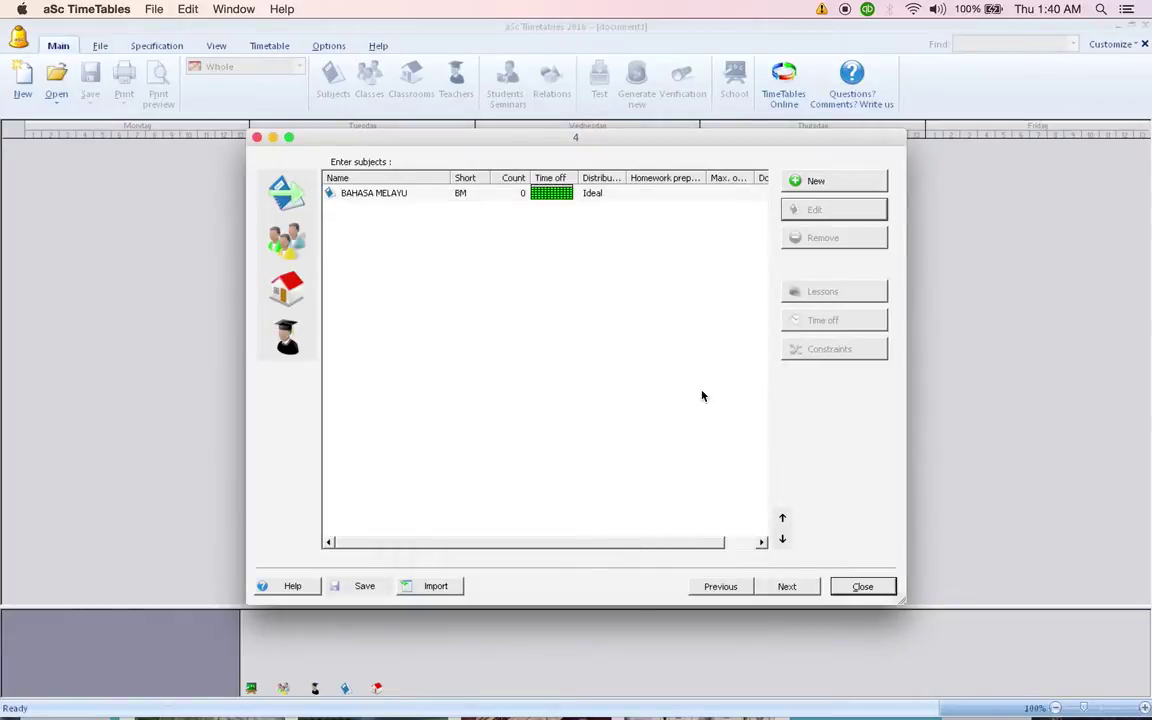
pyautogui.click(855, 180)
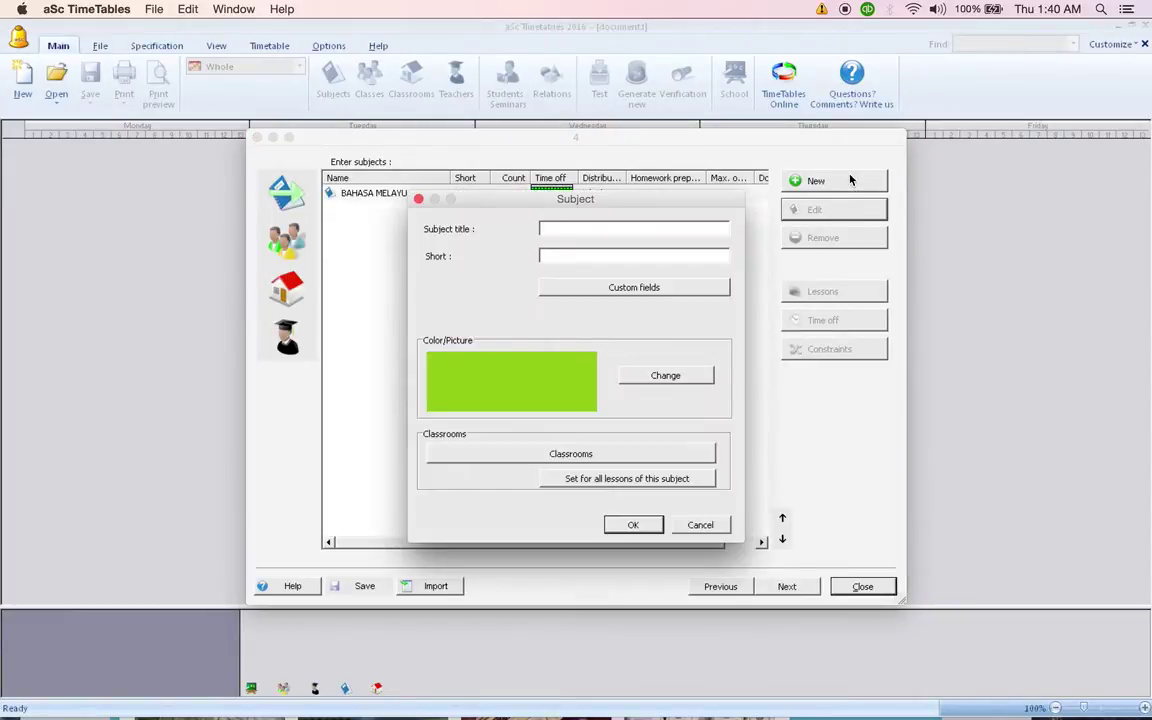
pyautogui.write('BAHASA INGGERIS')
pyautogui.click(625, 526)
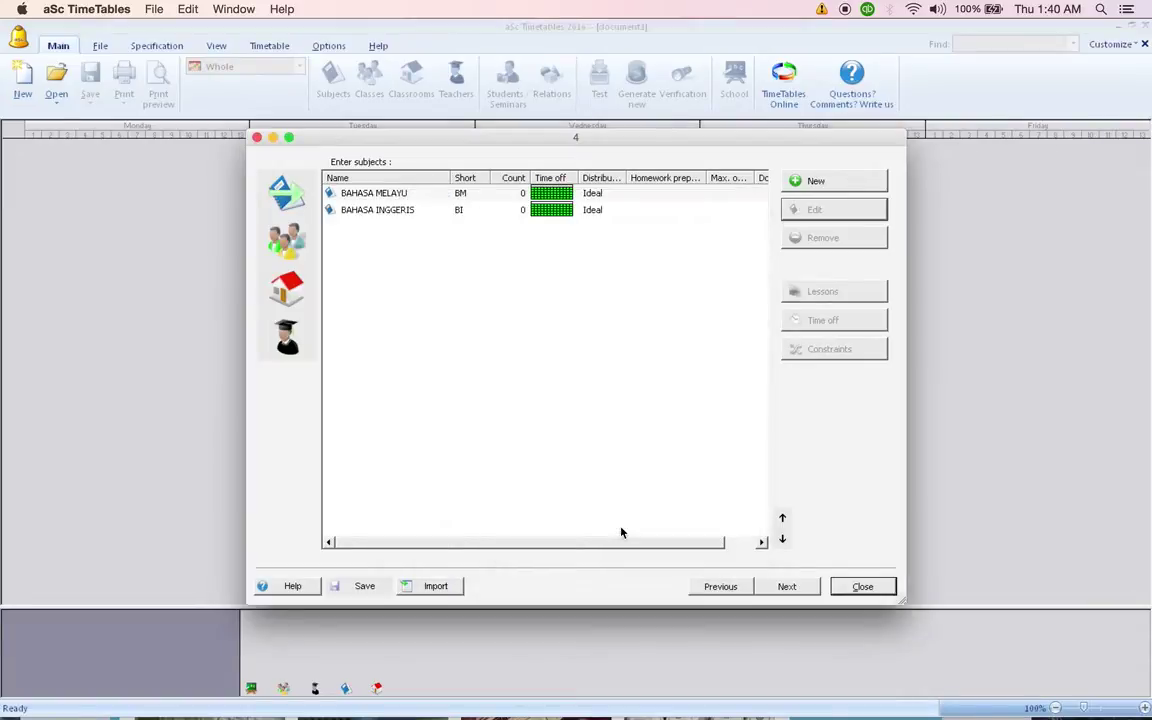
# Add MATEMATIK with short name MATHS and continue to the classes step.
pyautogui.click(847, 181)
pyautogui.write('matemat')
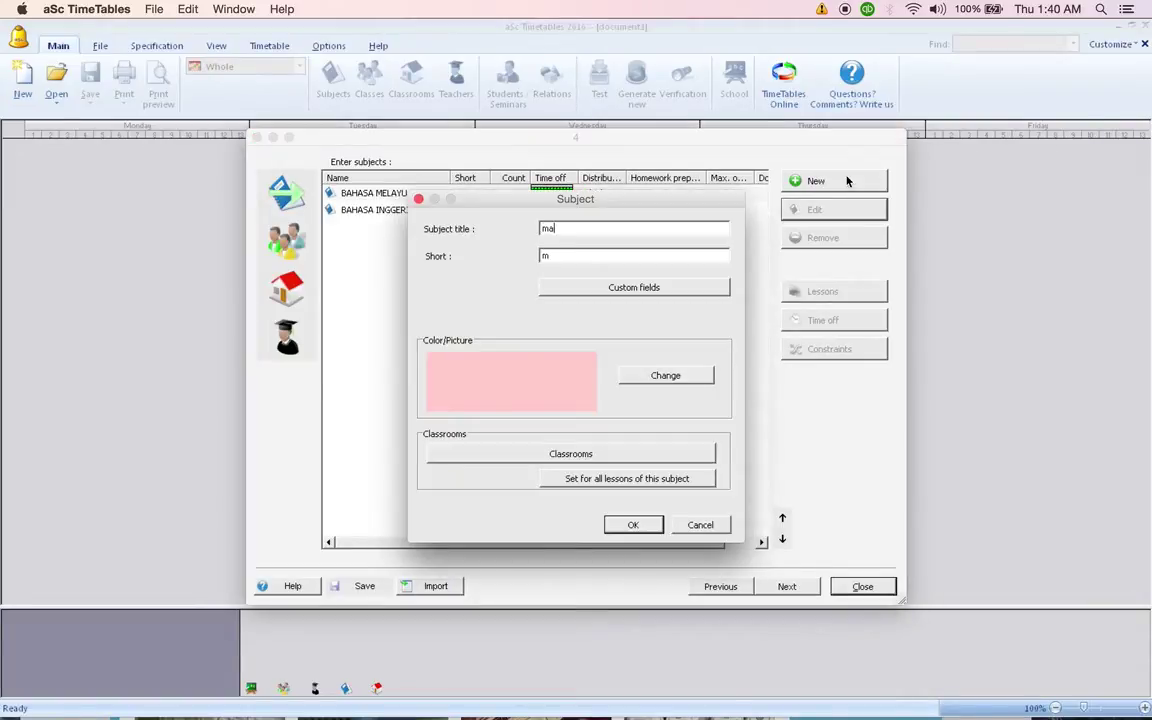
pyautogui.press('BackSpace')
pyautogui.press('BackSpace')
pyautogui.press('BackSpace')
pyautogui.press('BackSpace')
pyautogui.press('BackSpace')
pyautogui.press('BackSpace')
pyautogui.press('BackSpace')
pyautogui.write('MATEMATIK')
pyautogui.write('ATHS')
pyautogui.click(633, 525)
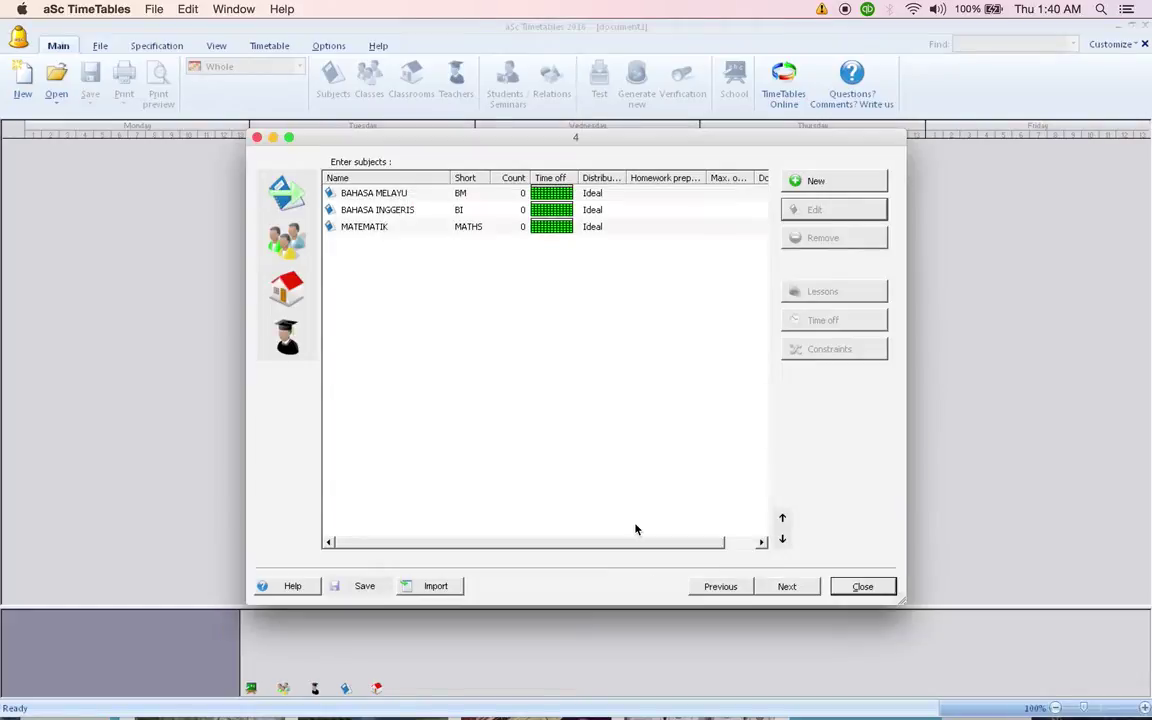
pyautogui.click(805, 588)
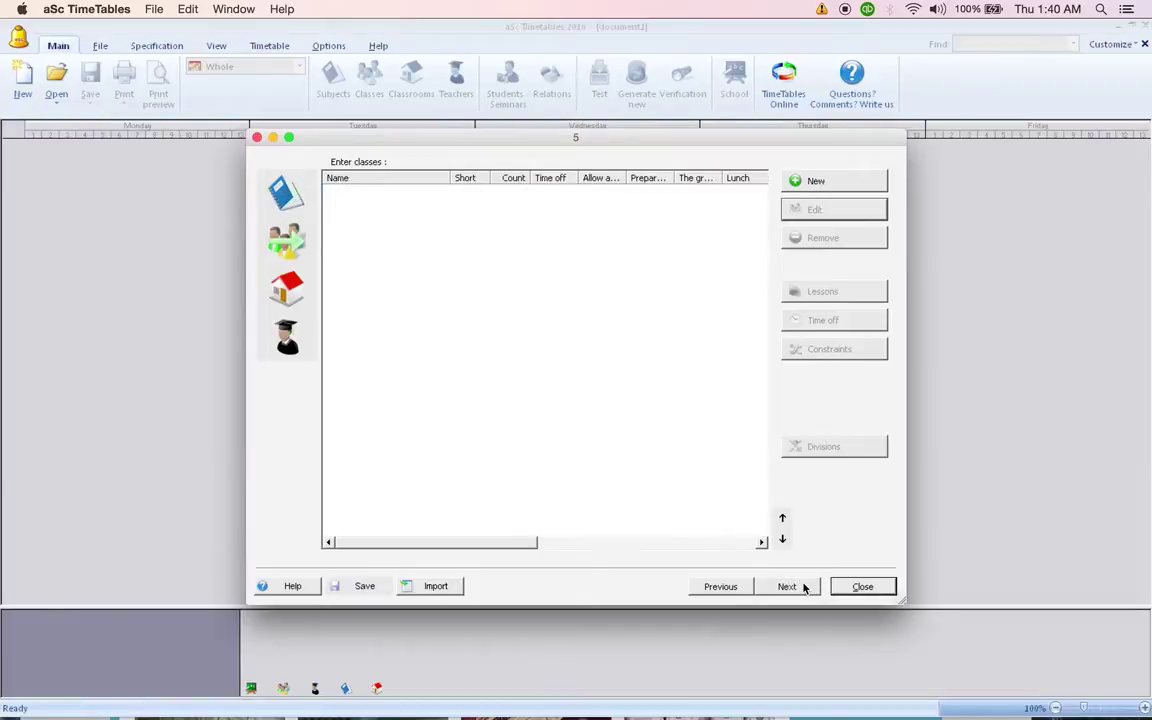
# Create classes 1A1, 1A2 and 3A1 one after another in the classes list.
pyautogui.click(829, 185)
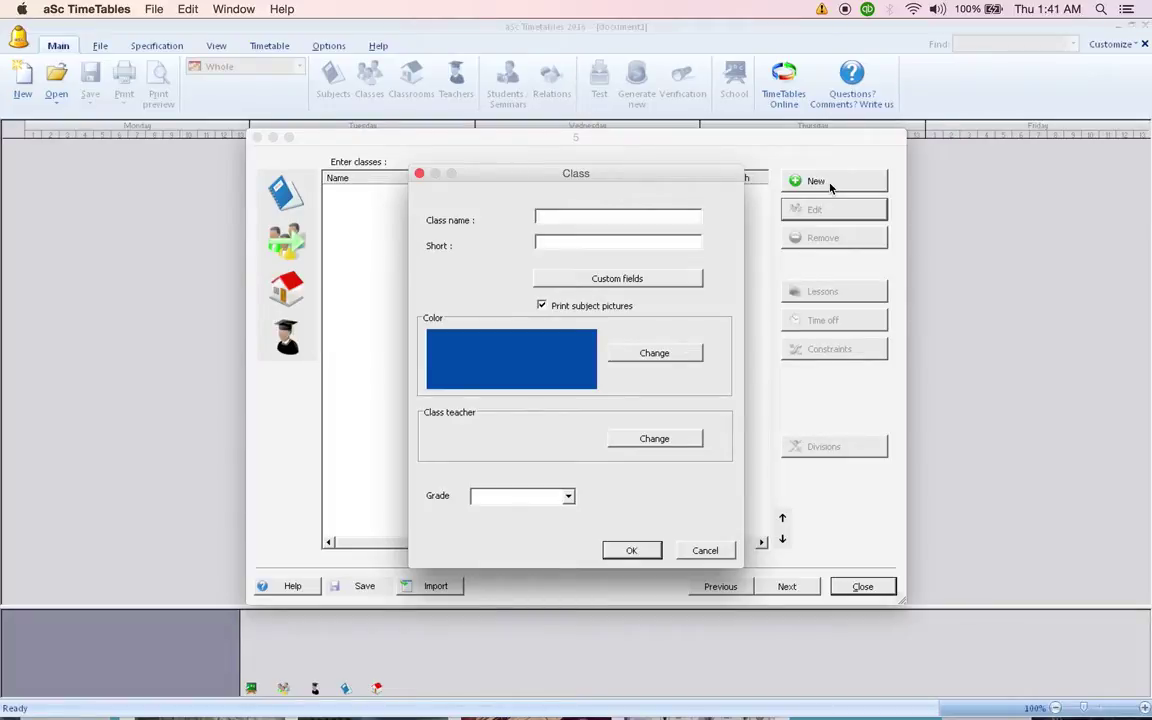
pyautogui.write('1a')
pyautogui.press('BackSpace')
pyautogui.write('A1')
pyautogui.click(625, 549)
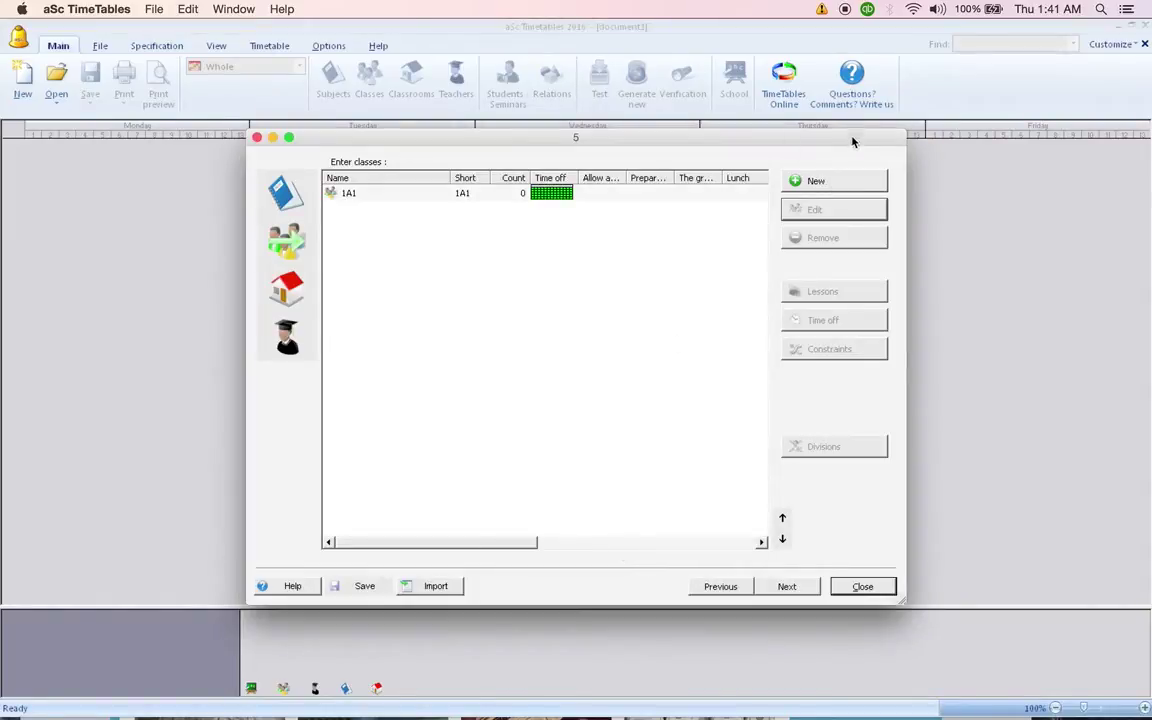
pyautogui.click(841, 186)
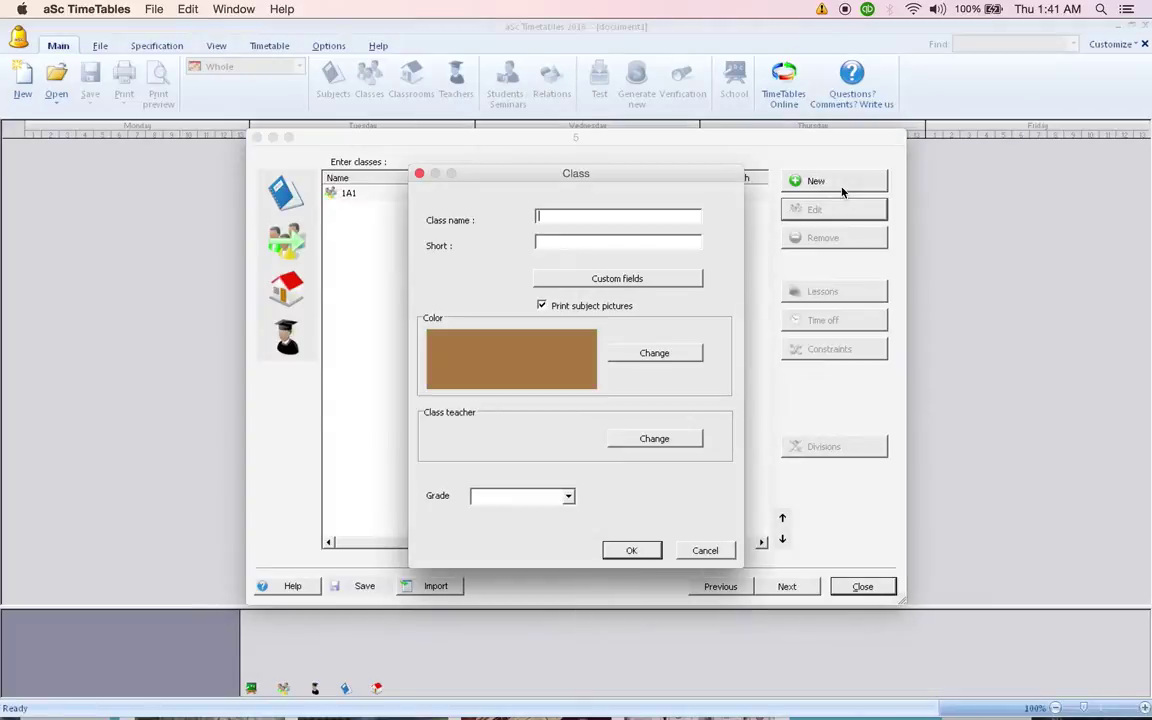
pyautogui.write('1A2')
pyautogui.click(632, 551)
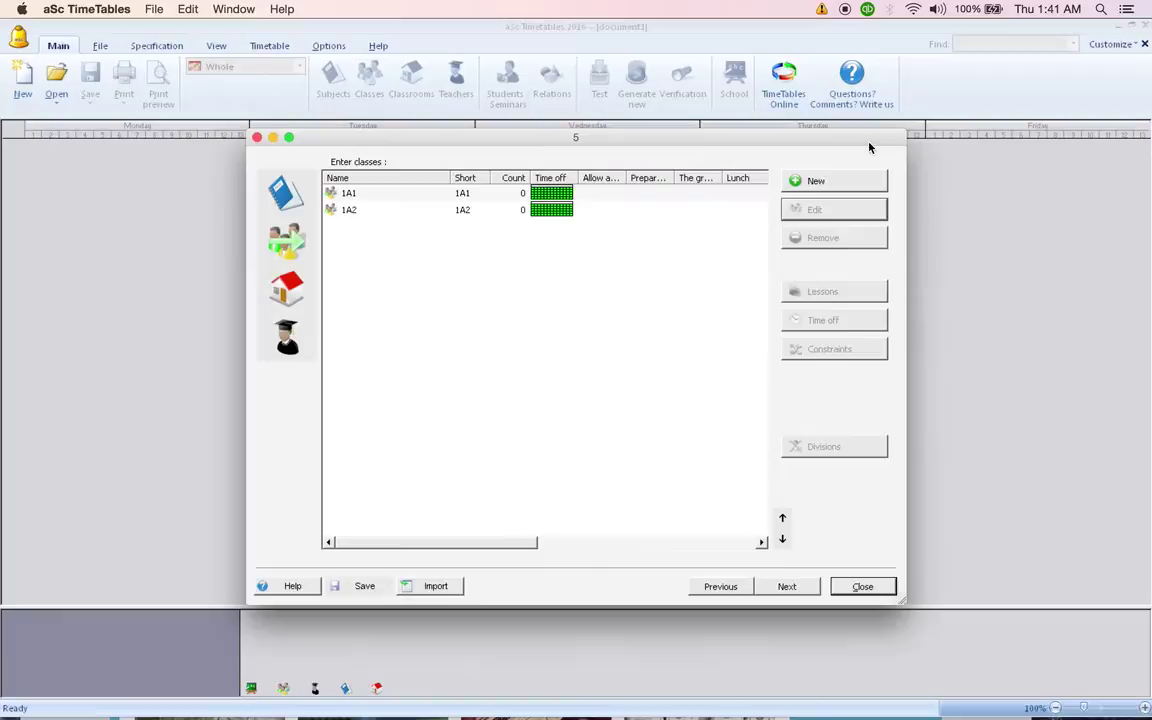
pyautogui.click(858, 185)
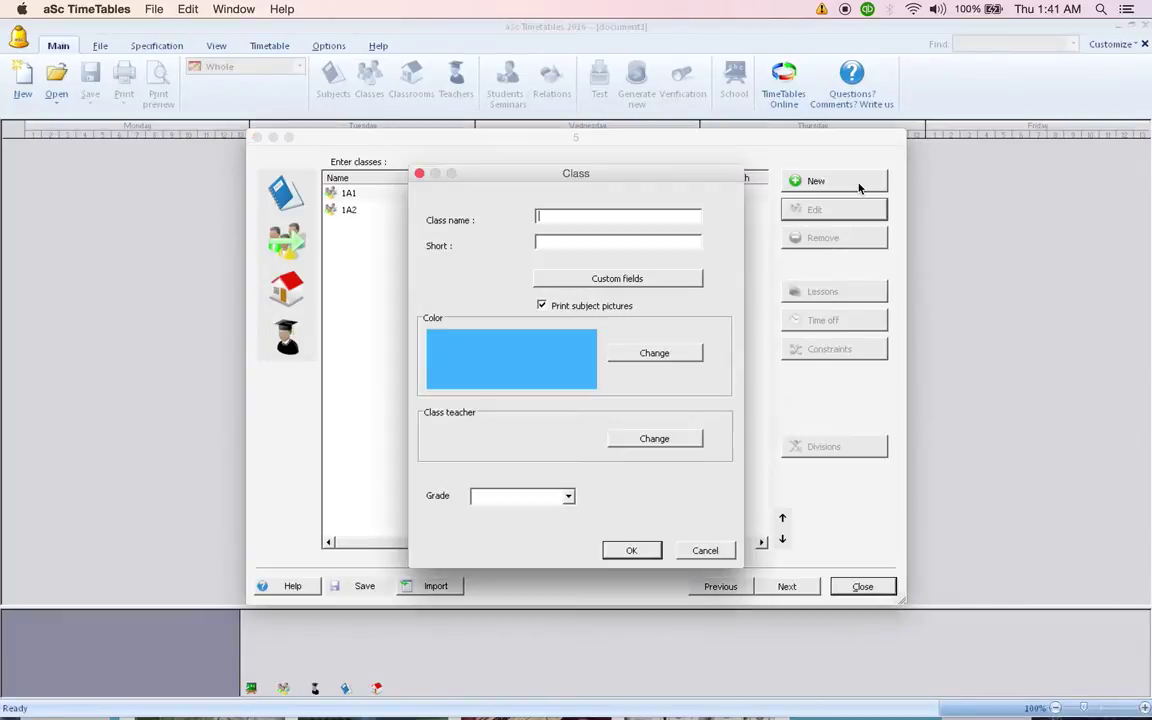
pyautogui.write('3A')
pyautogui.press('BackSpace')
pyautogui.write('A1')
pyautogui.click(649, 550)
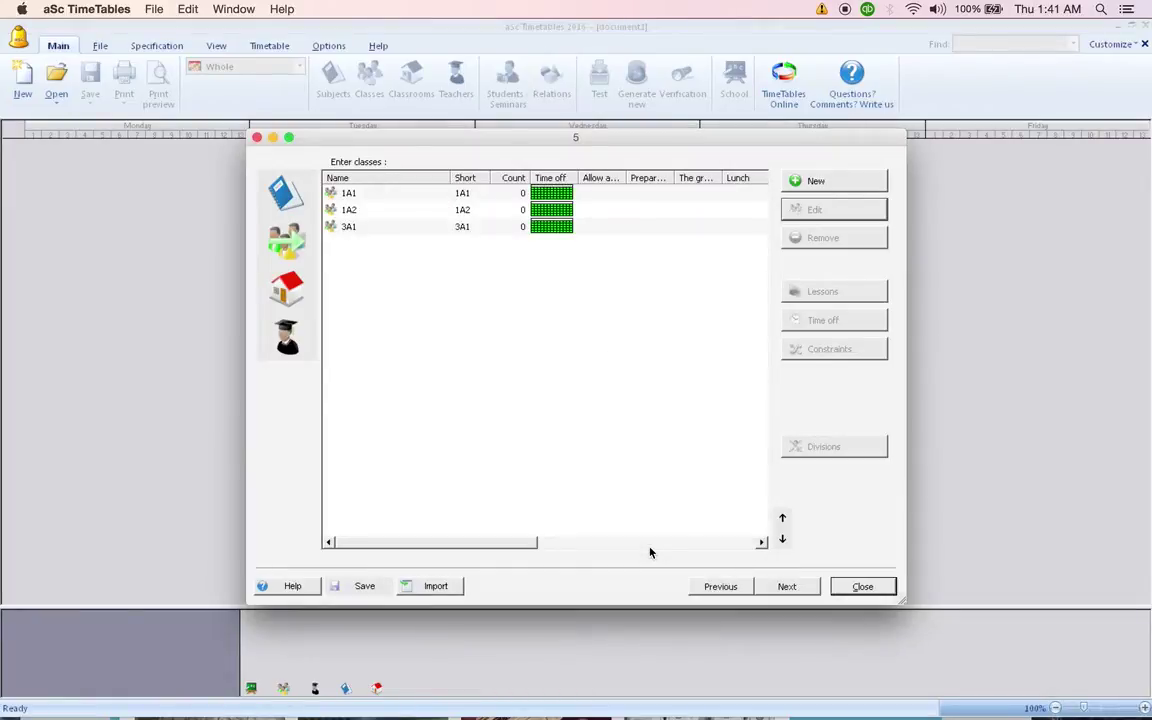
# Add classroom MAKMAL FIZIK, short name MKML FIZ, located in Block A.
pyautogui.click(788, 587)
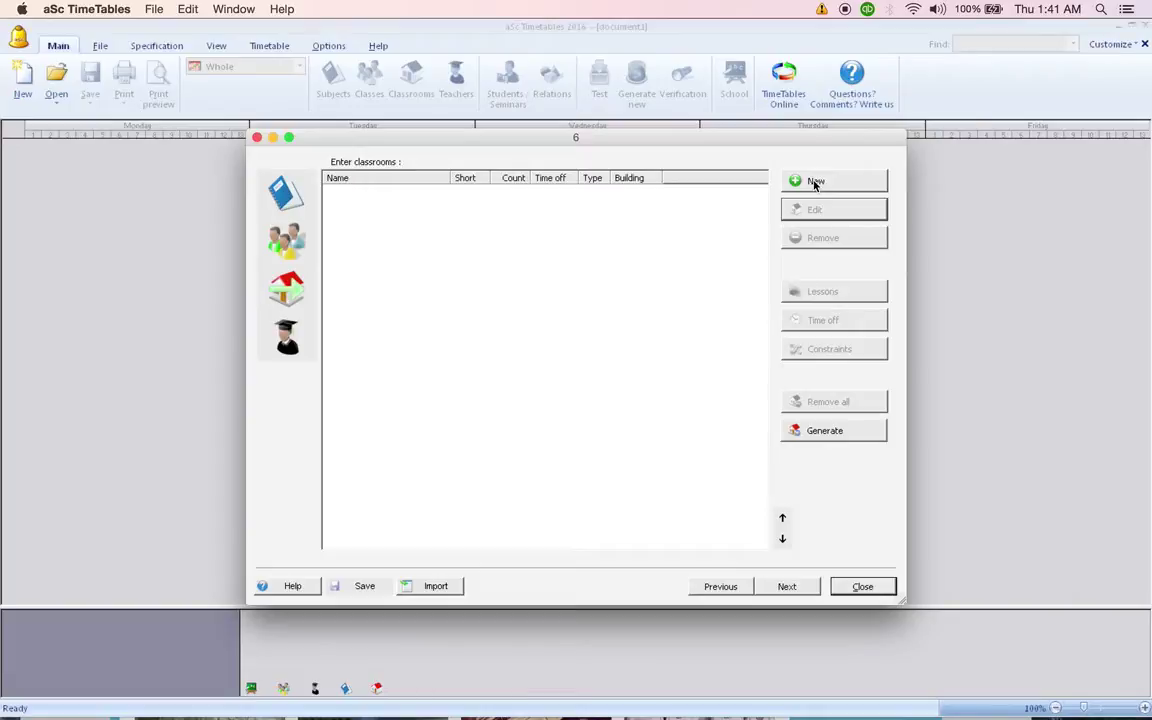
pyautogui.click(815, 181)
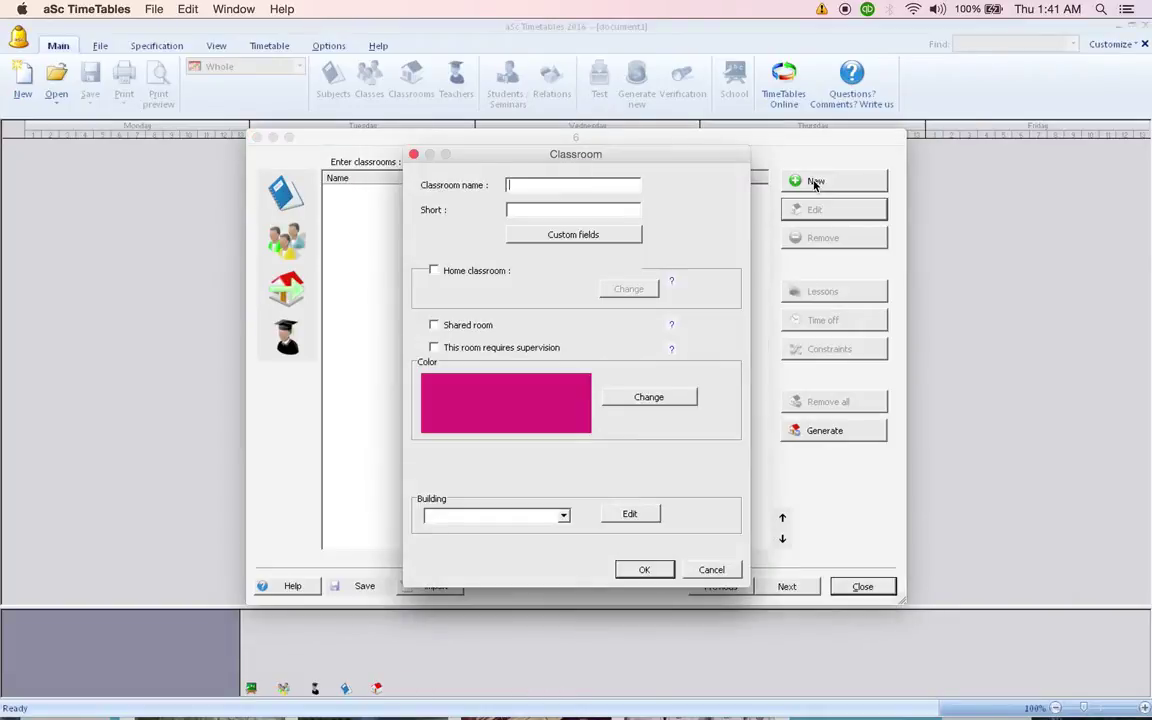
pyautogui.write('MAKMAL FIZIK')
pyautogui.press('Tab')
pyautogui.write('MKML FIZ')
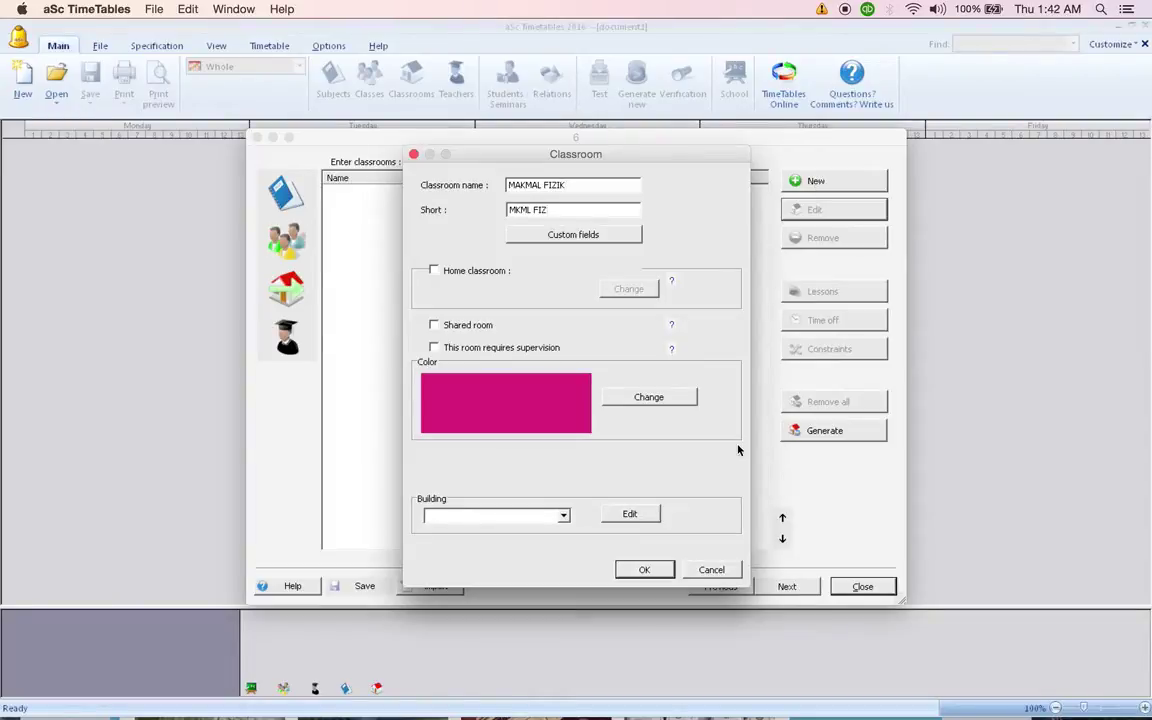
pyautogui.click(565, 516)
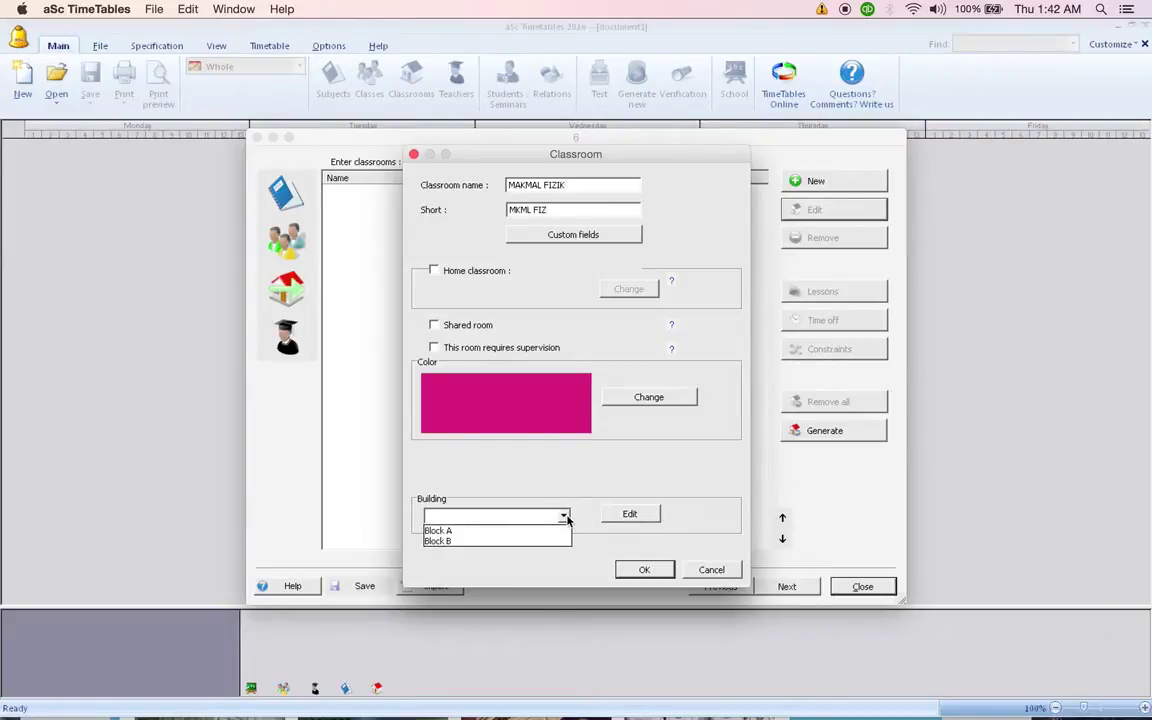
pyautogui.click(562, 531)
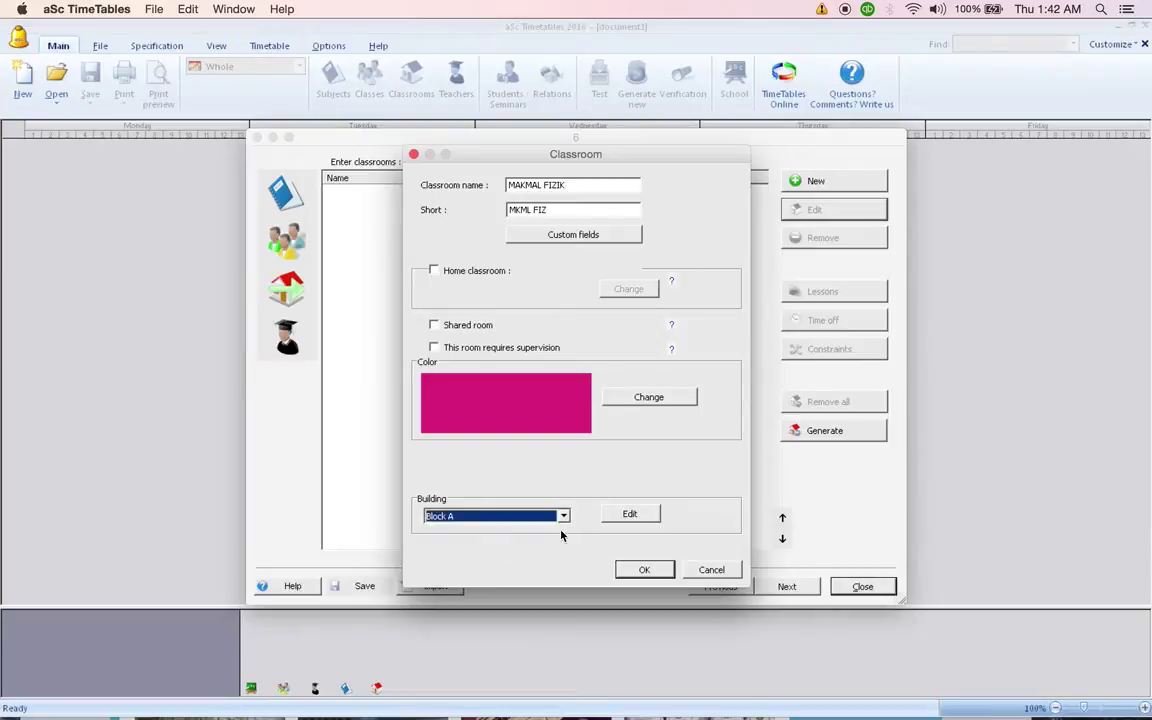
pyautogui.click(644, 569)
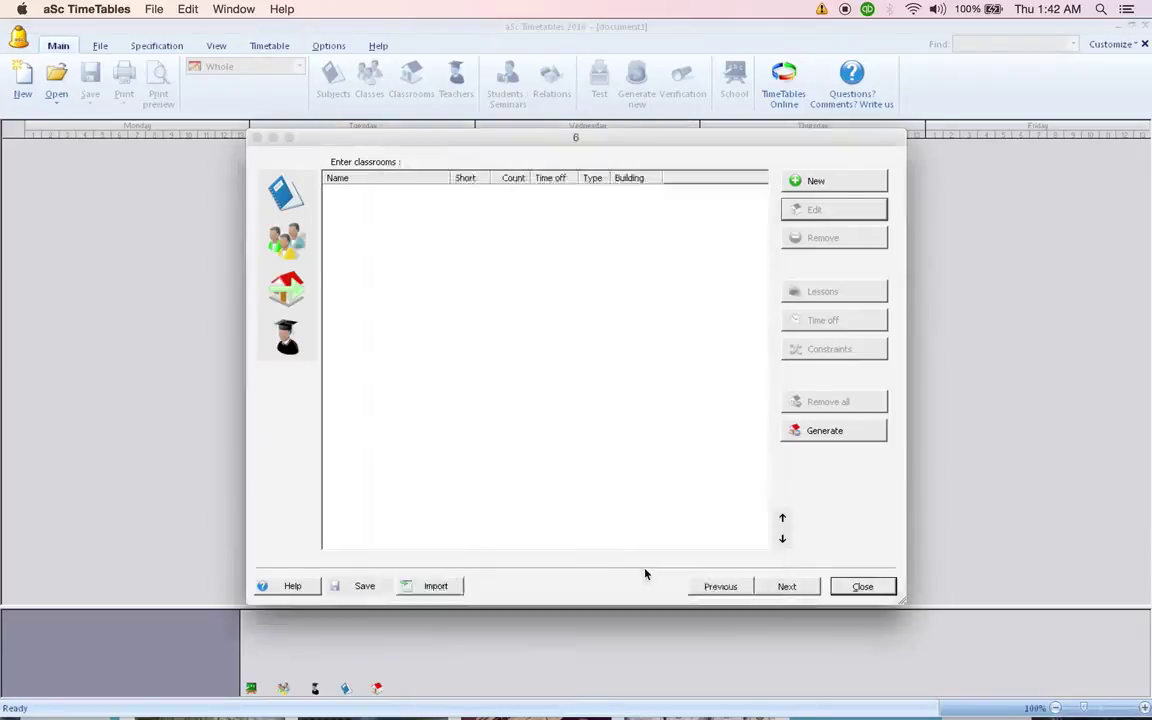
# Add classroom PADANG with short name PDG.
pyautogui.click(831, 180)
pyautogui.write('padang')
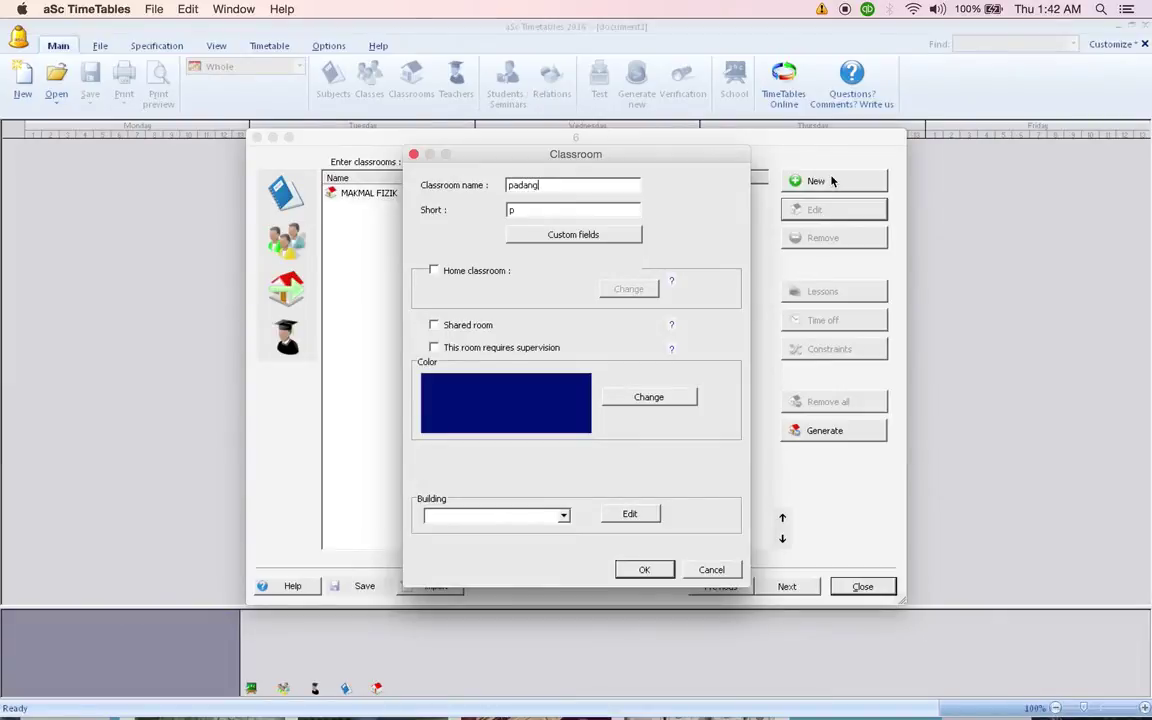
pyautogui.press('BackSpace')
pyautogui.press('BackSpace')
pyautogui.press('BackSpace')
pyautogui.press('BackSpace')
pyautogui.press('BackSpace')
pyautogui.press('BackSpace')
pyautogui.write('PAGANG')
pyautogui.press('BackSpace')
pyautogui.press('BackSpace')
pyautogui.press('BackSpace')
pyautogui.press('BackSpace')
pyautogui.write('DANG')
pyautogui.press('Tab')
pyautogui.write('PDG')
pyautogui.click(642, 570)
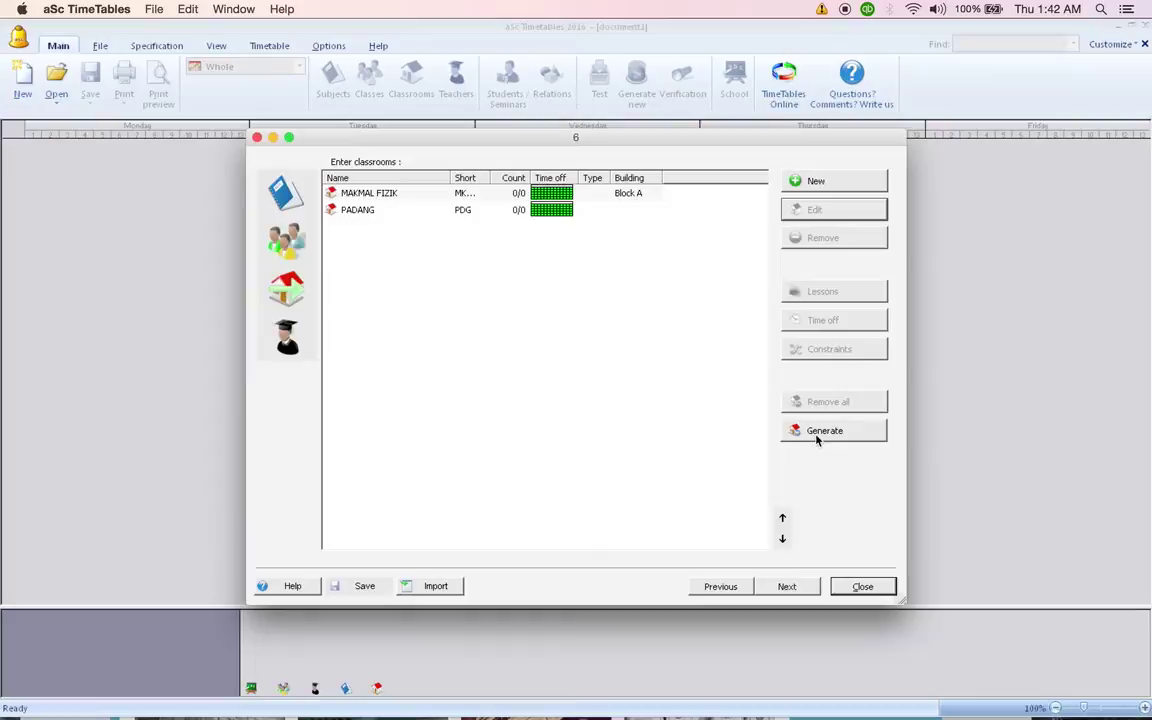
# Generate home classrooms for 1A1, 1A2 and 3A1, then advance to the teachers step.
pyautogui.click(286, 193)
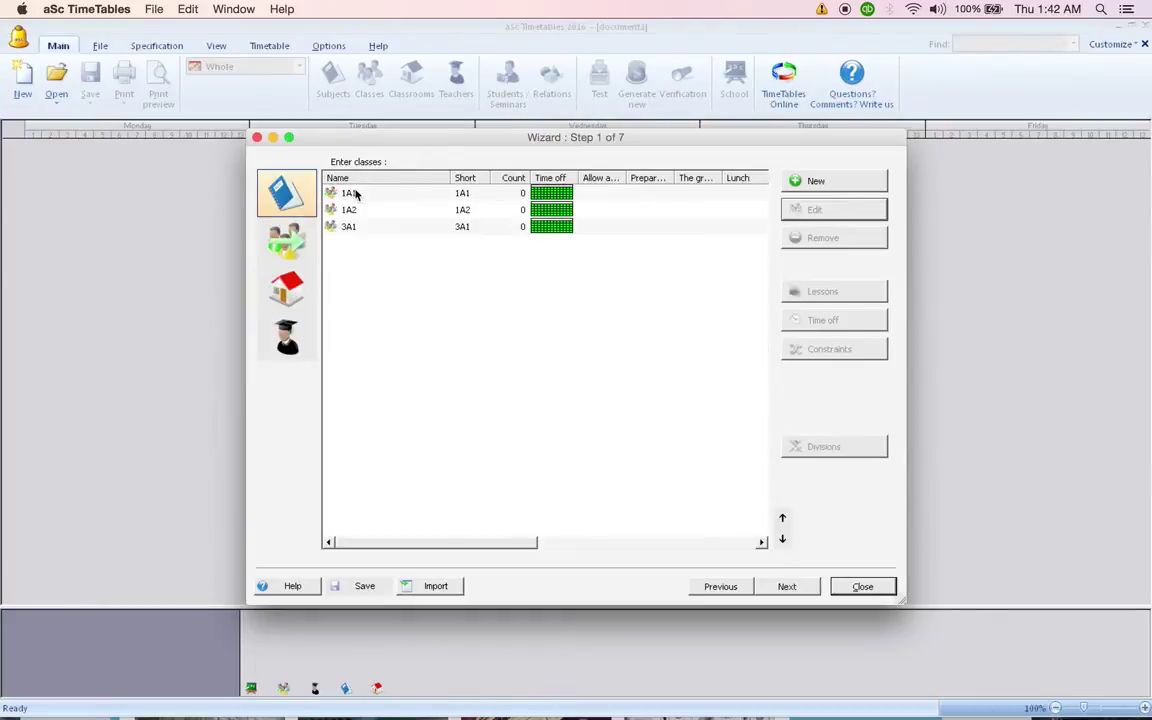
pyautogui.click(274, 250)
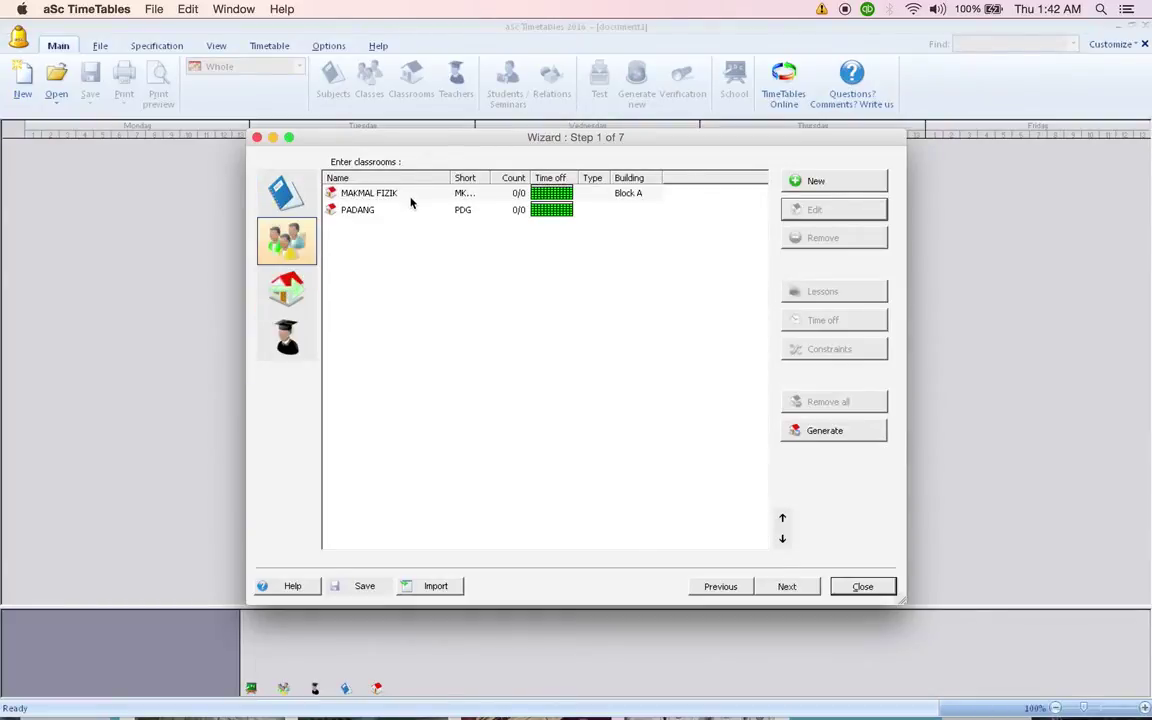
pyautogui.click(836, 432)
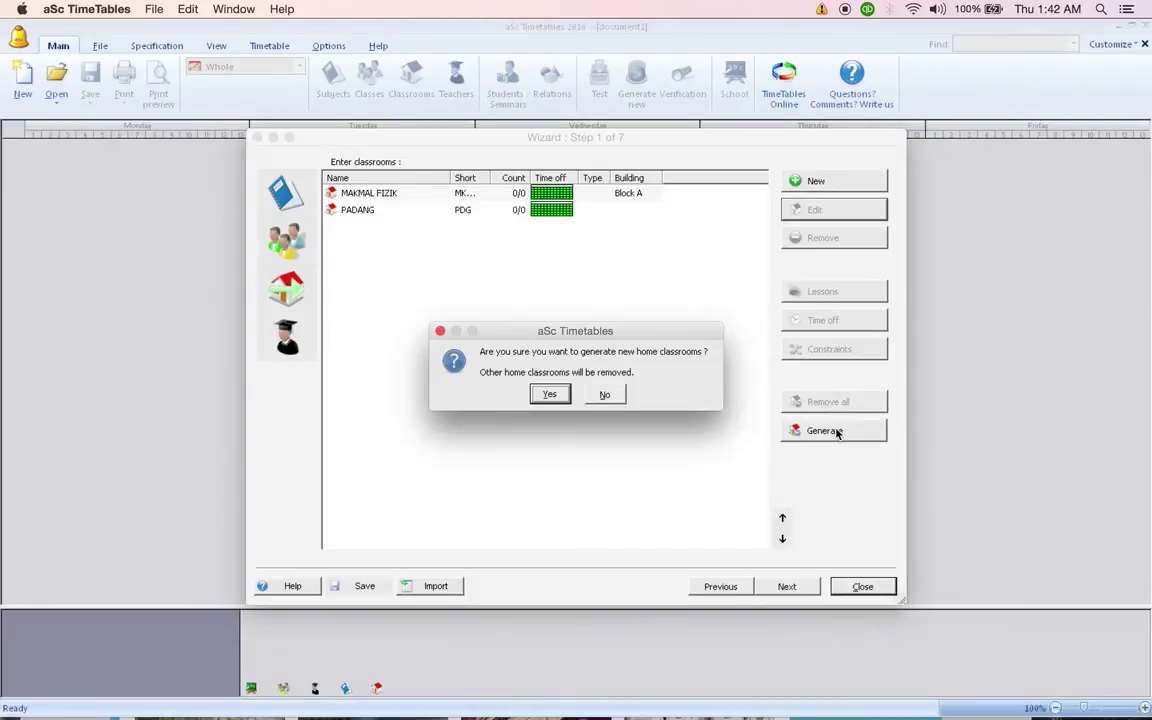
pyautogui.click(547, 394)
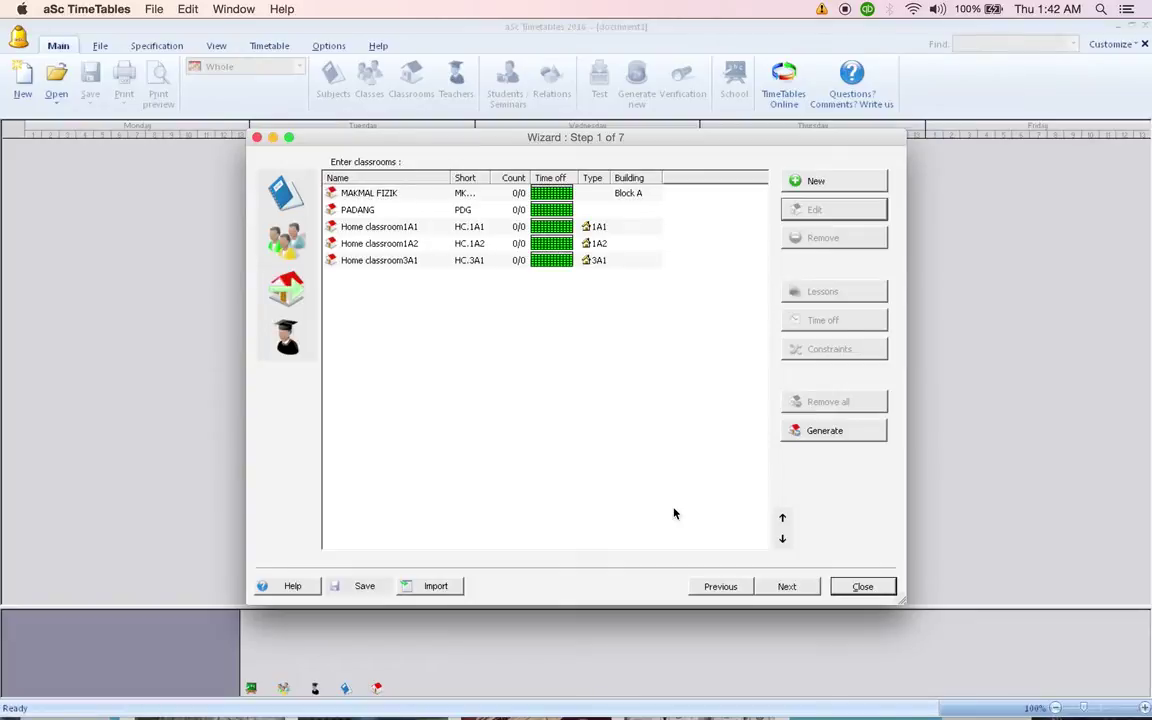
pyautogui.click(788, 587)
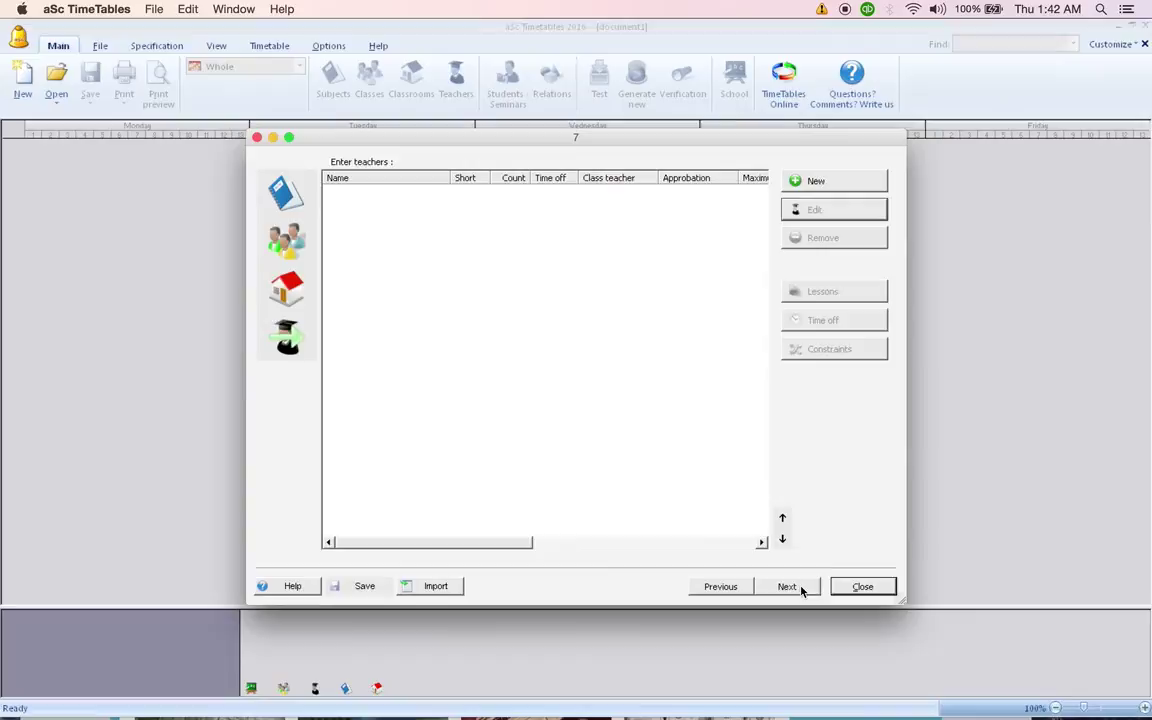
# Create a new teacher, entering the teacher's last name and short code CS.
pyautogui.click(830, 181)
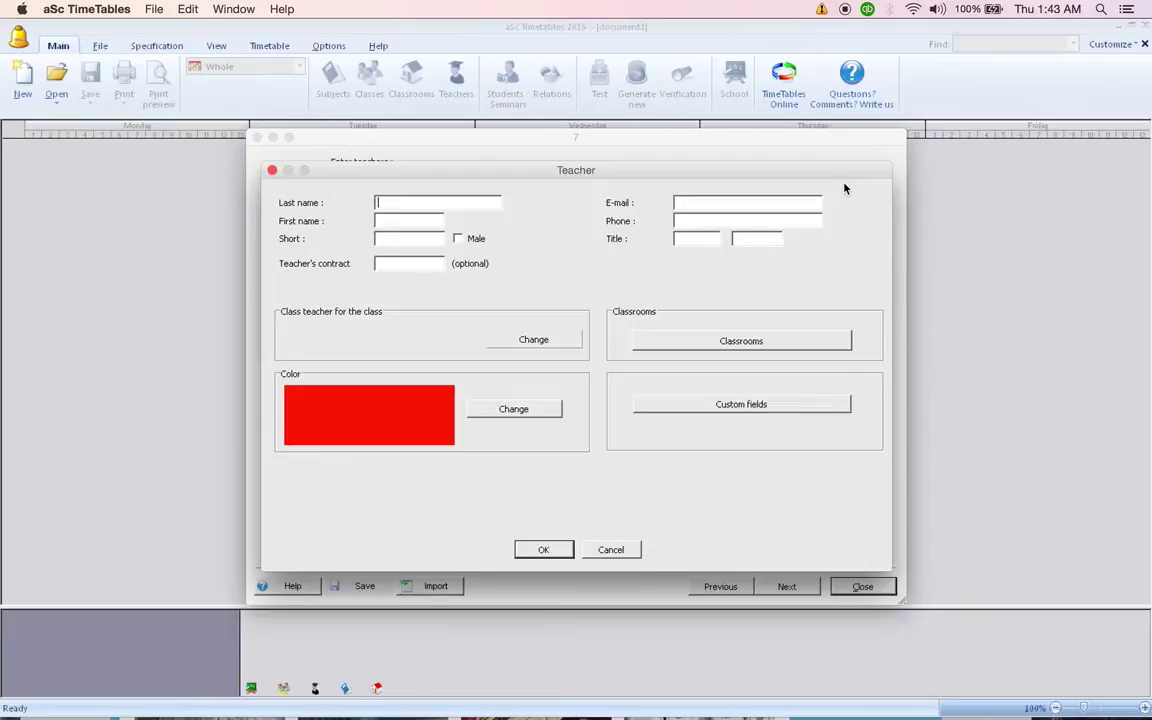
pyautogui.write('CA')
pyautogui.press('BackSpace')
pyautogui.press('BackSpace')
pyautogui.write('CAN')
pyautogui.press('BackSpace')
pyautogui.press('BackSpace')
pyautogui.press('Tab')
pyautogui.write('CS')
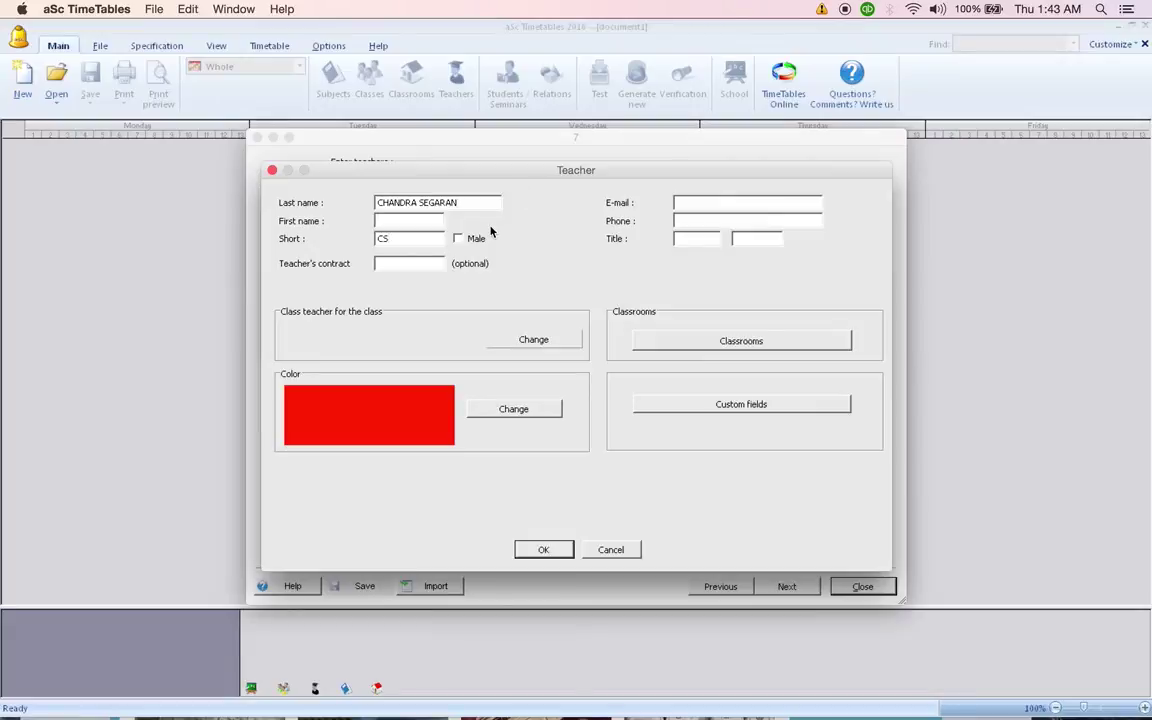
# Mark the teacher as male and fill in the teacher's e-mail address.
pyautogui.click(457, 239)
pyautogui.click(702, 203)
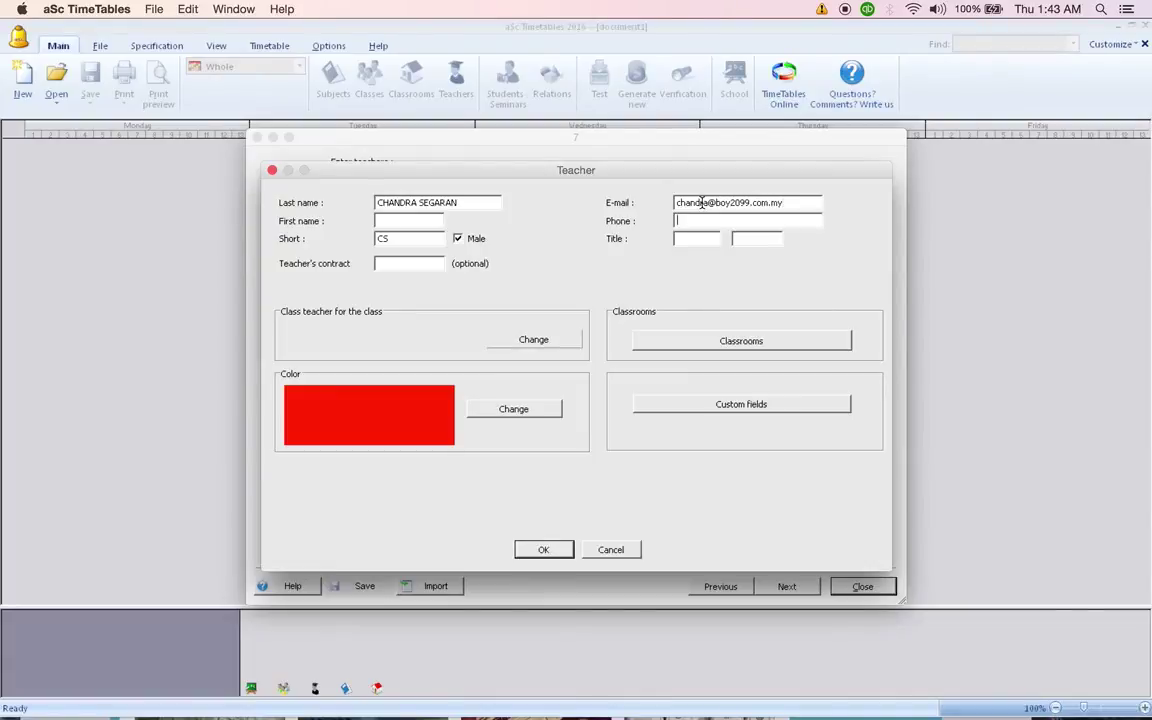
pyautogui.press('Tab')
# Assign class 1A1 to teacher CS and save the teacher record.
pyautogui.click(498, 347)
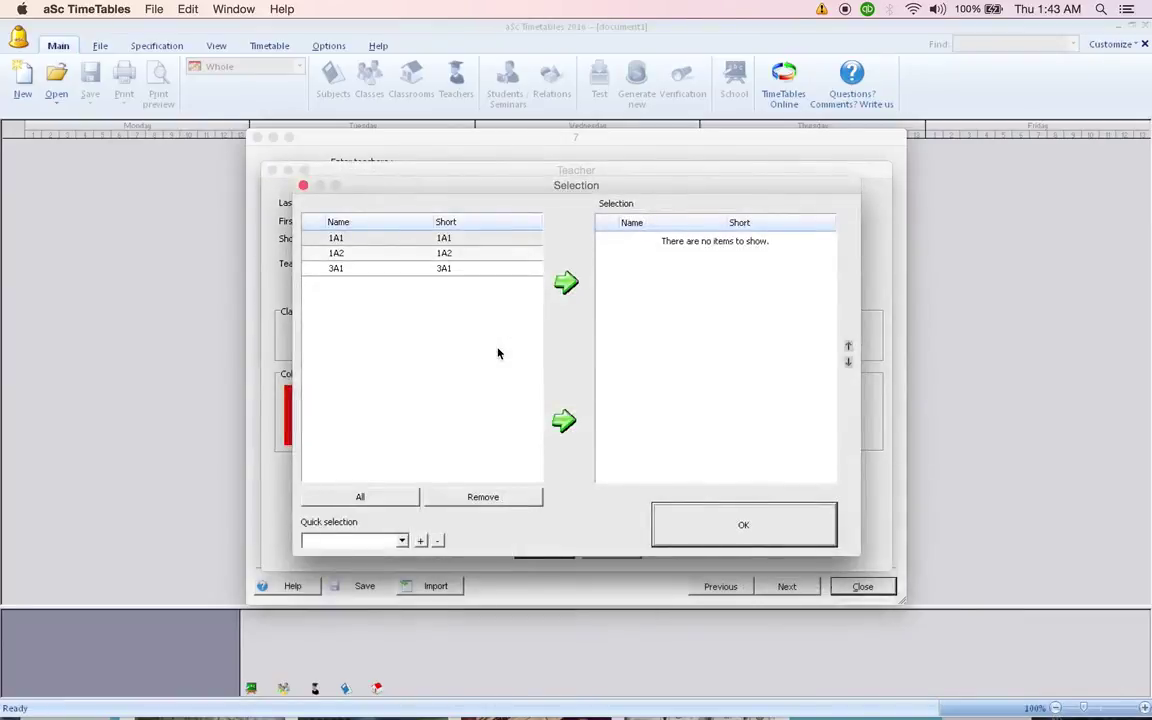
pyautogui.click(489, 245)
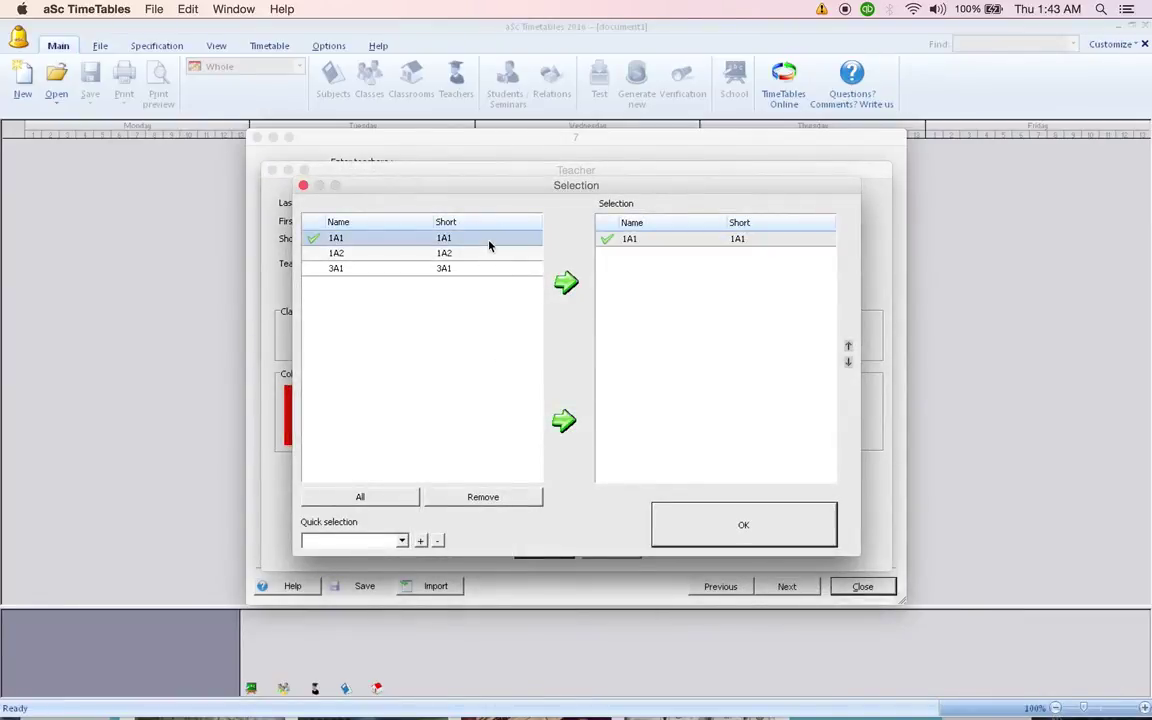
pyautogui.click(701, 512)
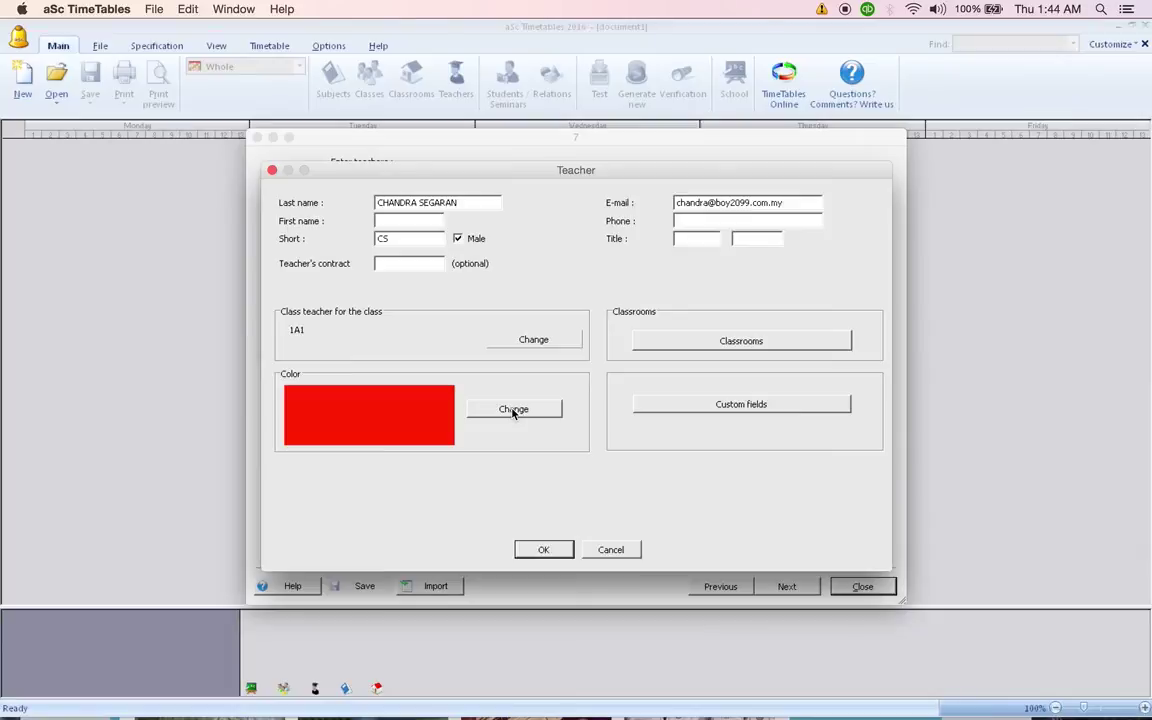
pyautogui.click(543, 550)
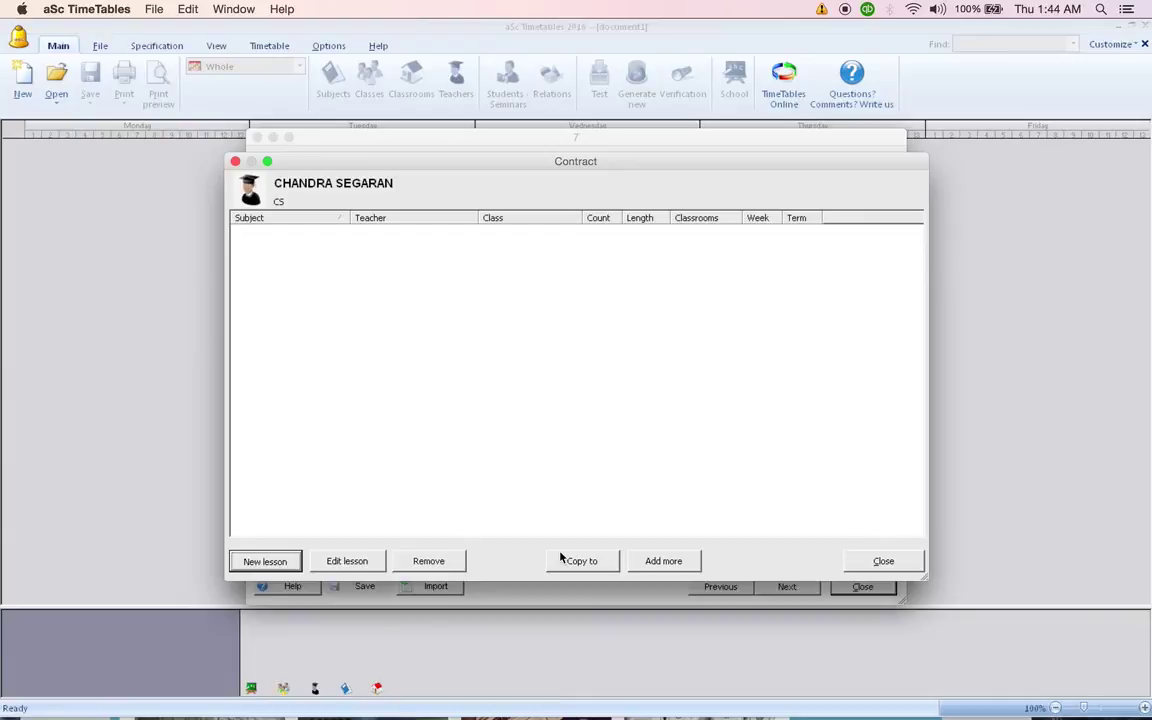
# Add a BAHASA INGGERIS lesson for class 1A2 to the teacher's contract: 3 per week, double length.
pyautogui.click(247, 564)
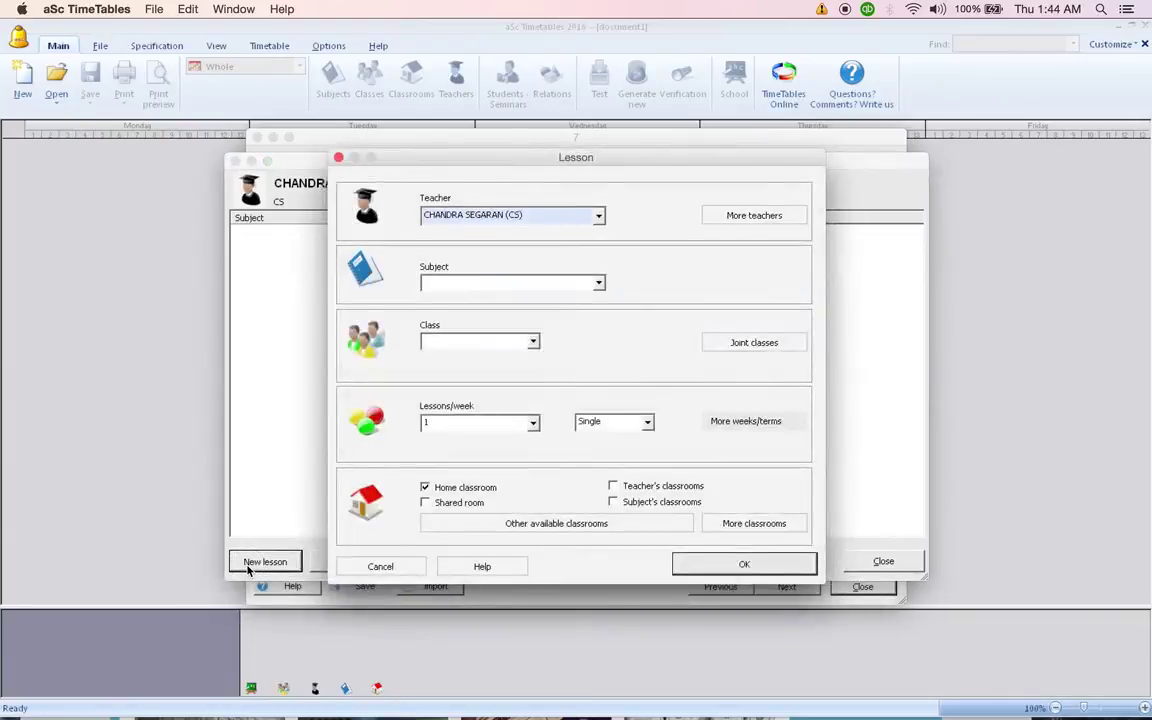
pyautogui.click(598, 283)
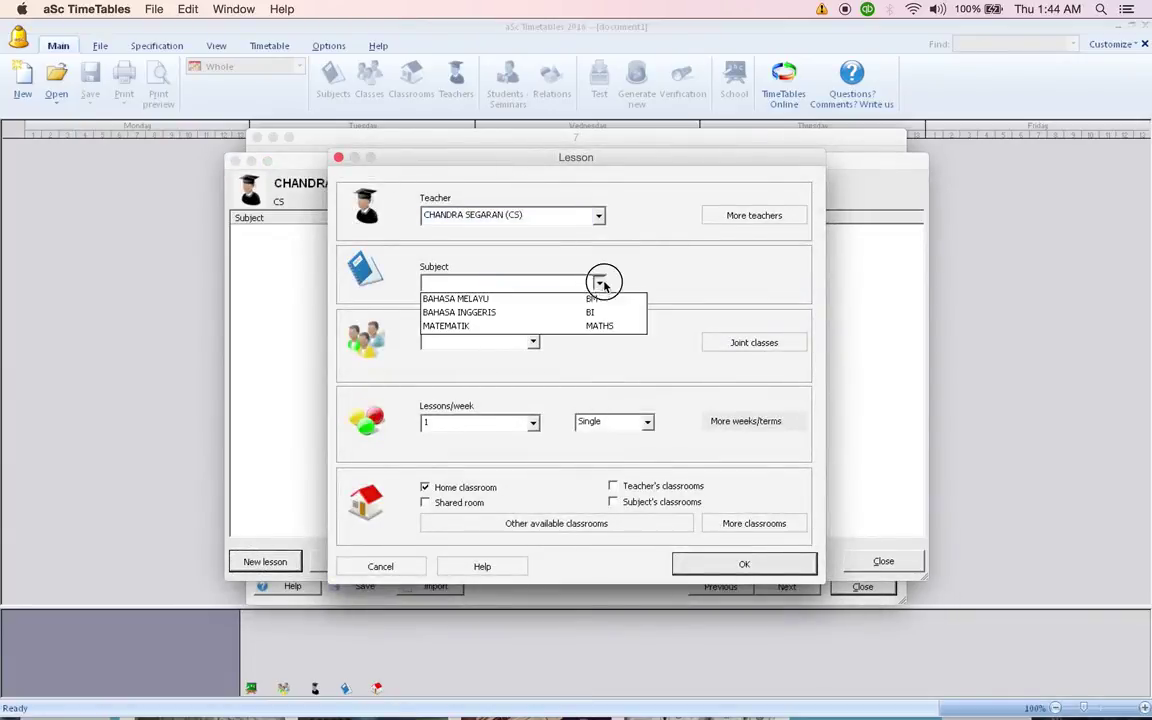
pyautogui.click(542, 310)
pyautogui.click(532, 342)
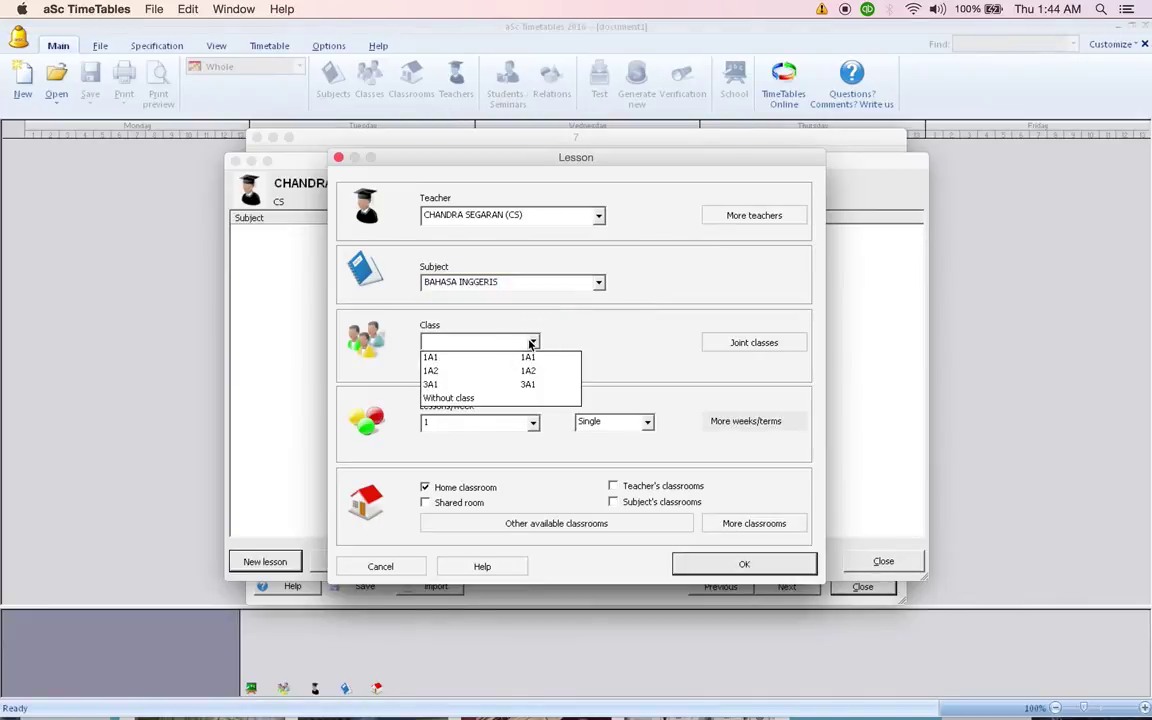
pyautogui.click(492, 370)
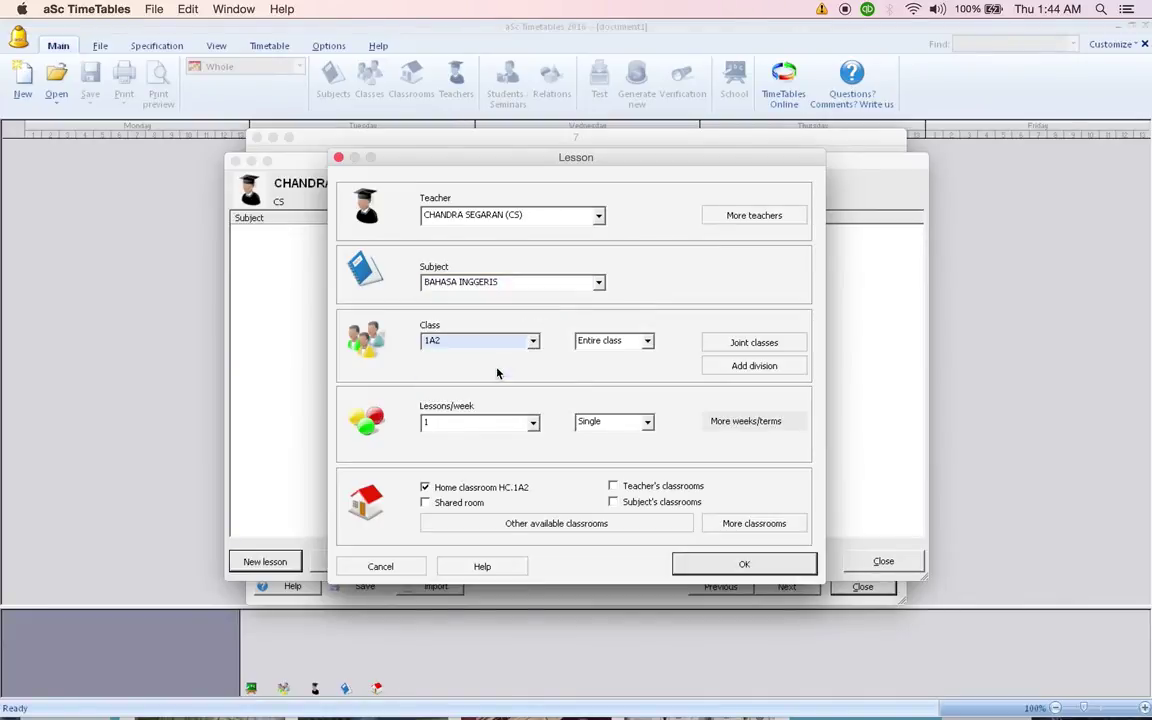
pyautogui.click(532, 423)
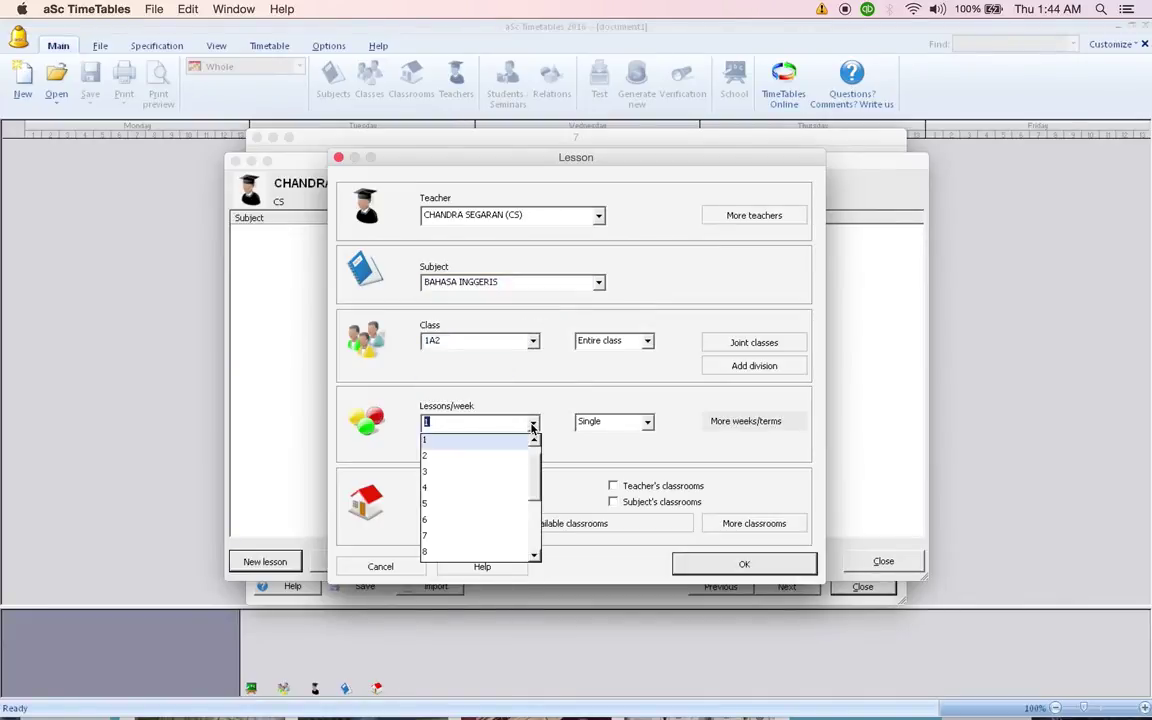
pyautogui.click(478, 472)
pyautogui.click(647, 422)
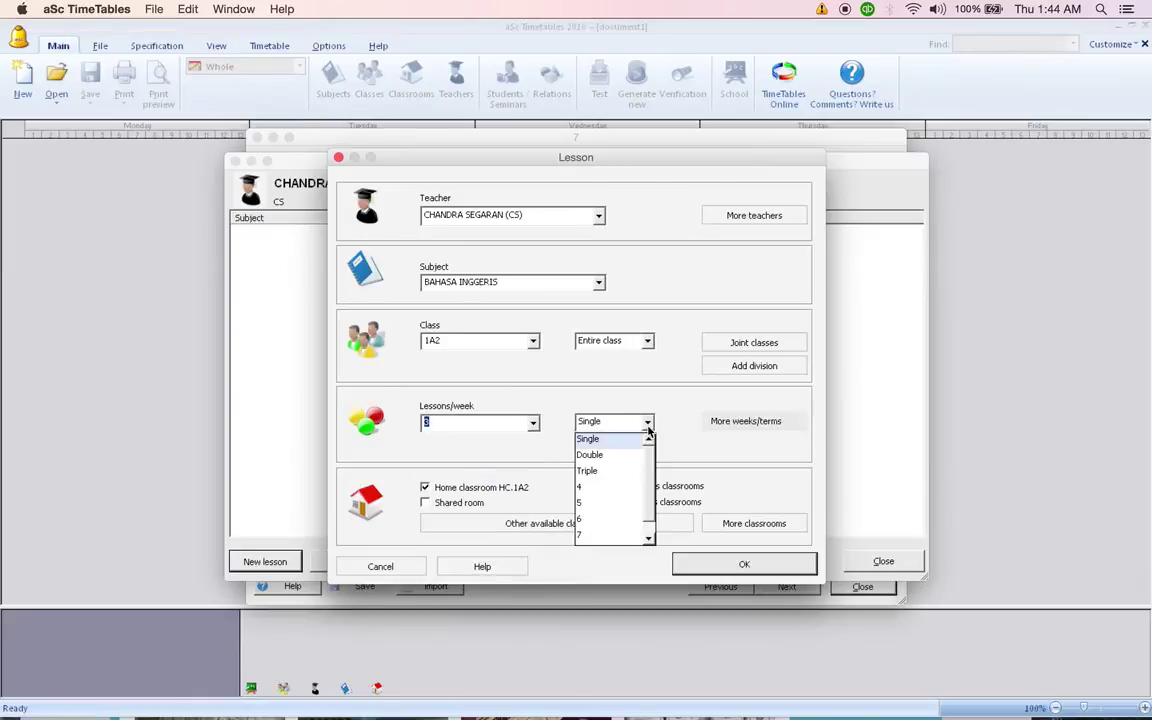
pyautogui.click(595, 454)
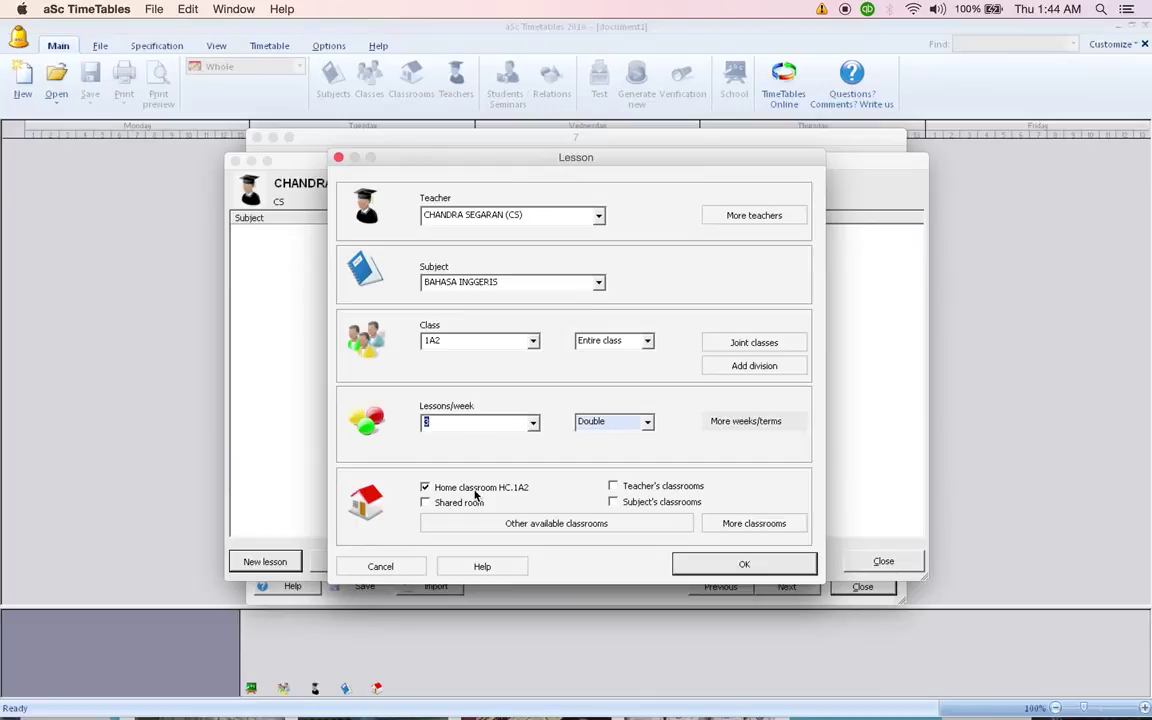
pyautogui.click(727, 568)
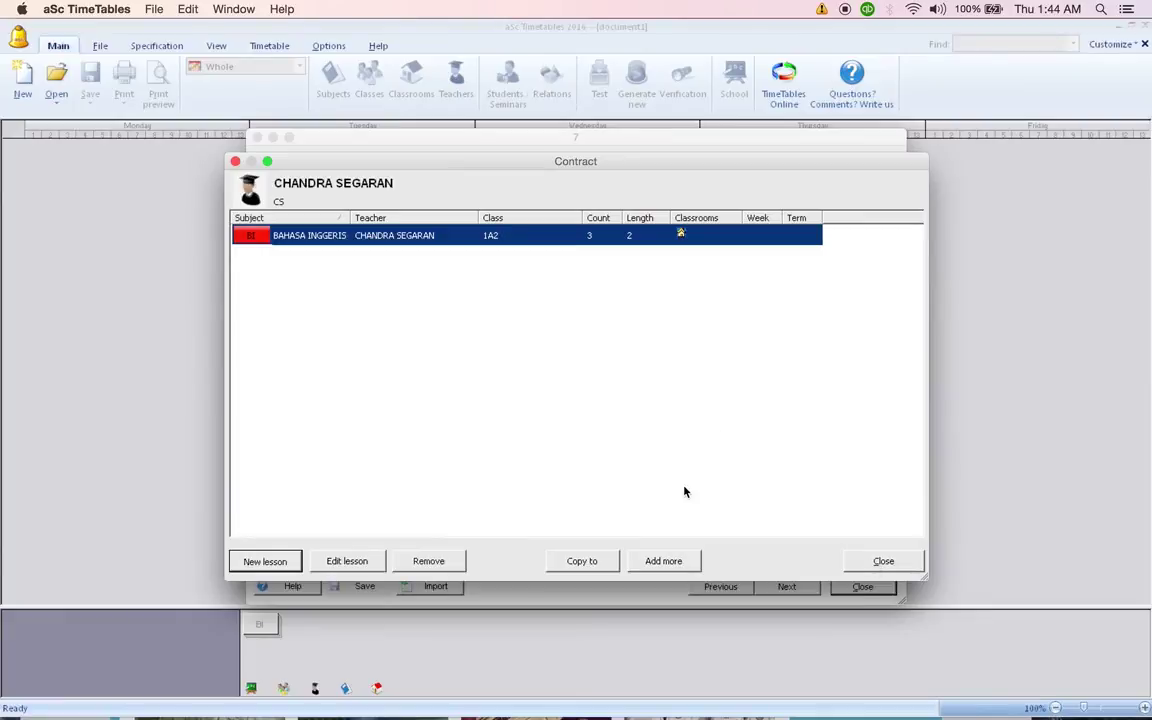
# Close the teacher's contract, move to the final wizard step and open the timetable generation settings.
pyautogui.click(871, 564)
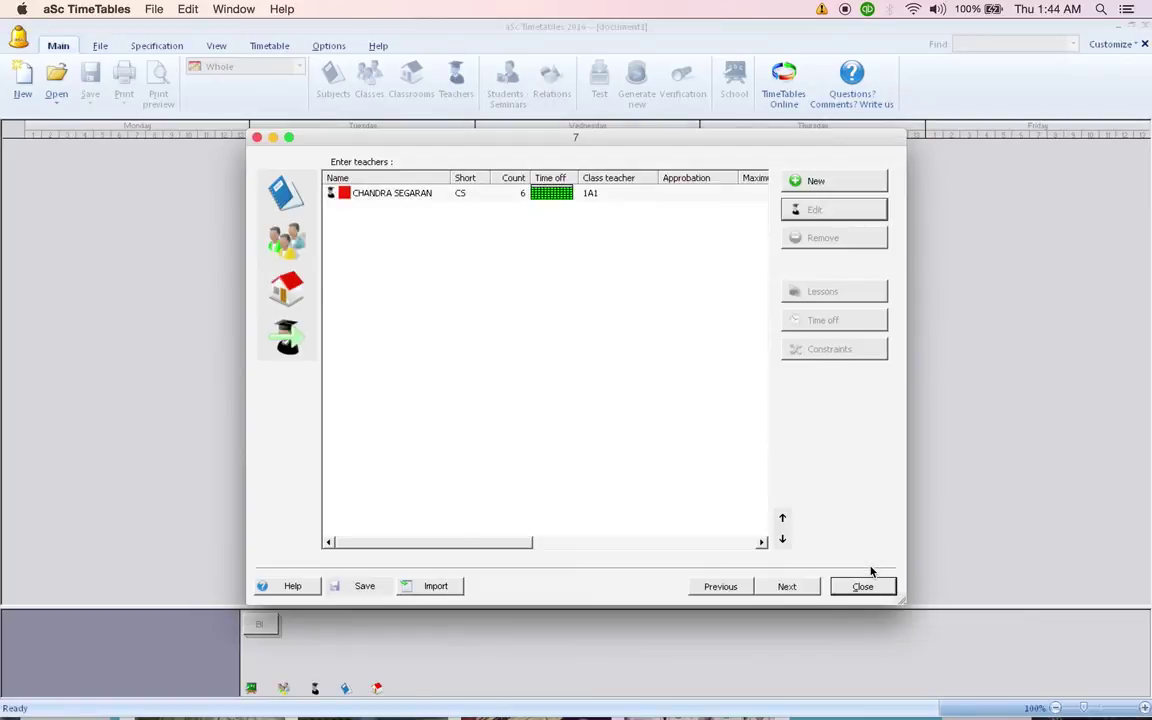
pyautogui.click(787, 587)
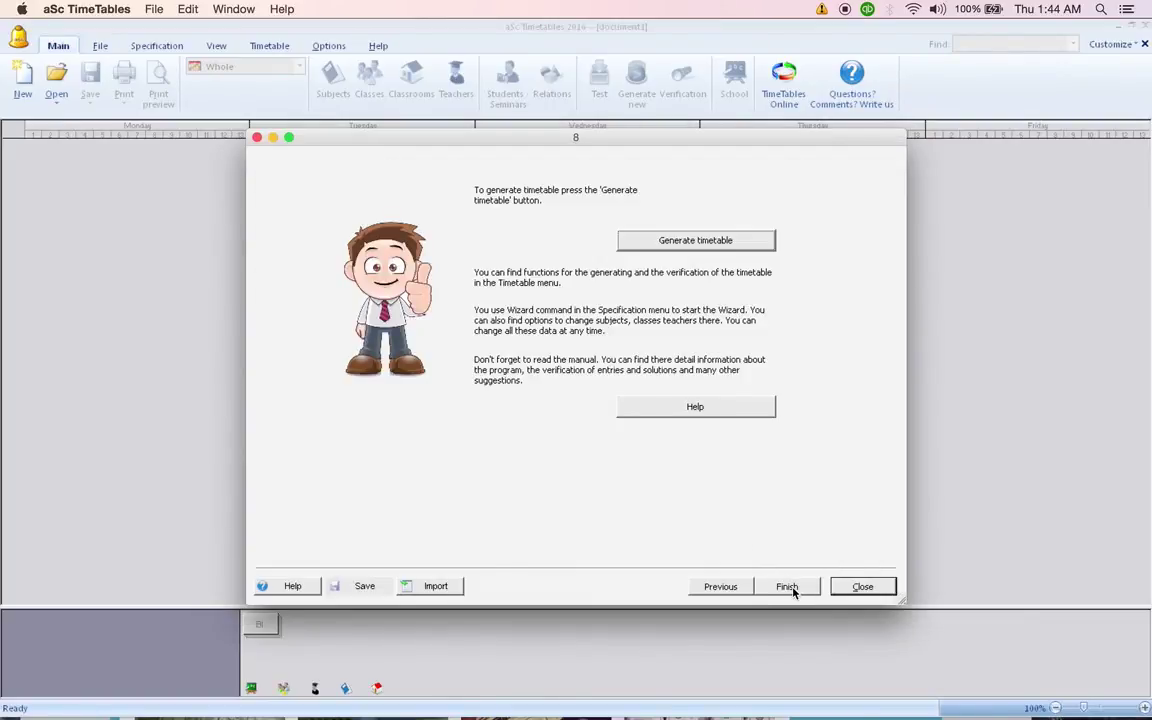
pyautogui.click(729, 242)
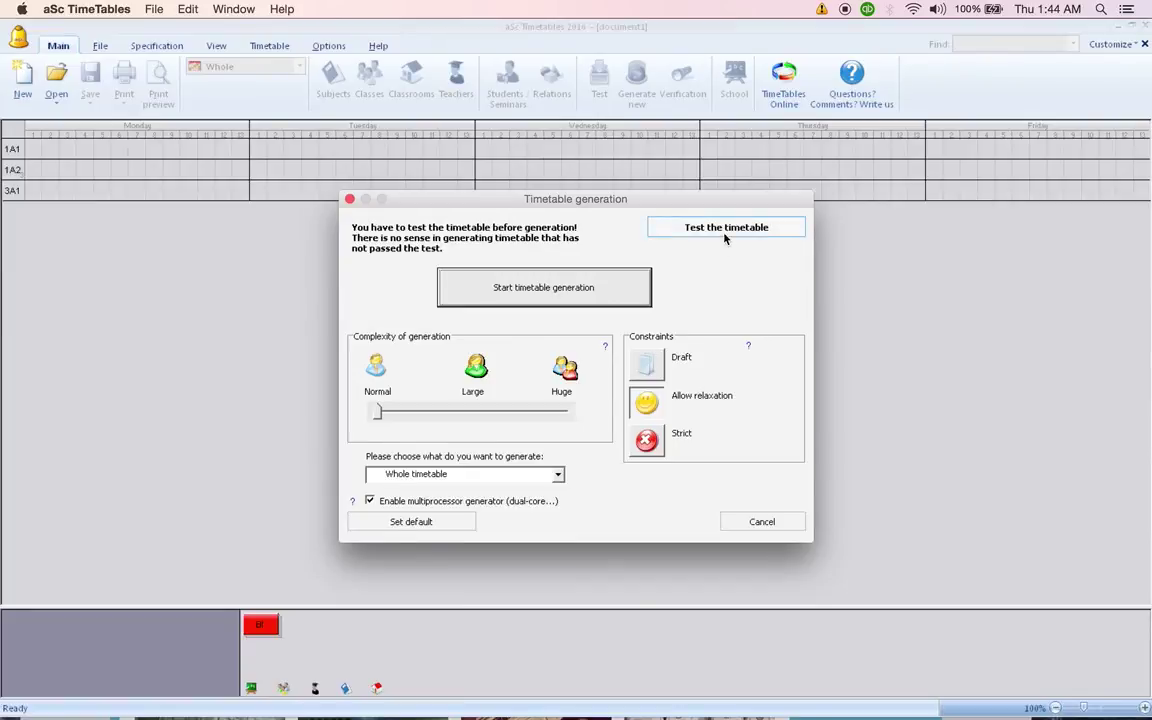
# Test the timetable data and confirm the successful test results.
pyautogui.click(725, 229)
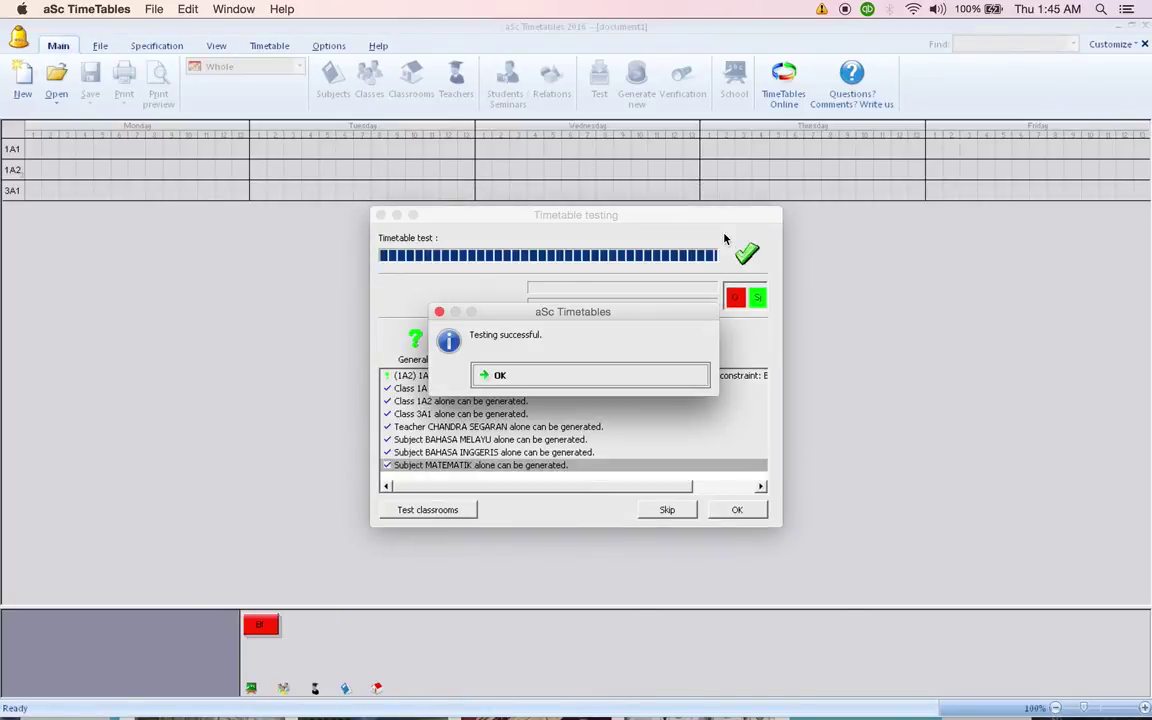
pyautogui.click(602, 376)
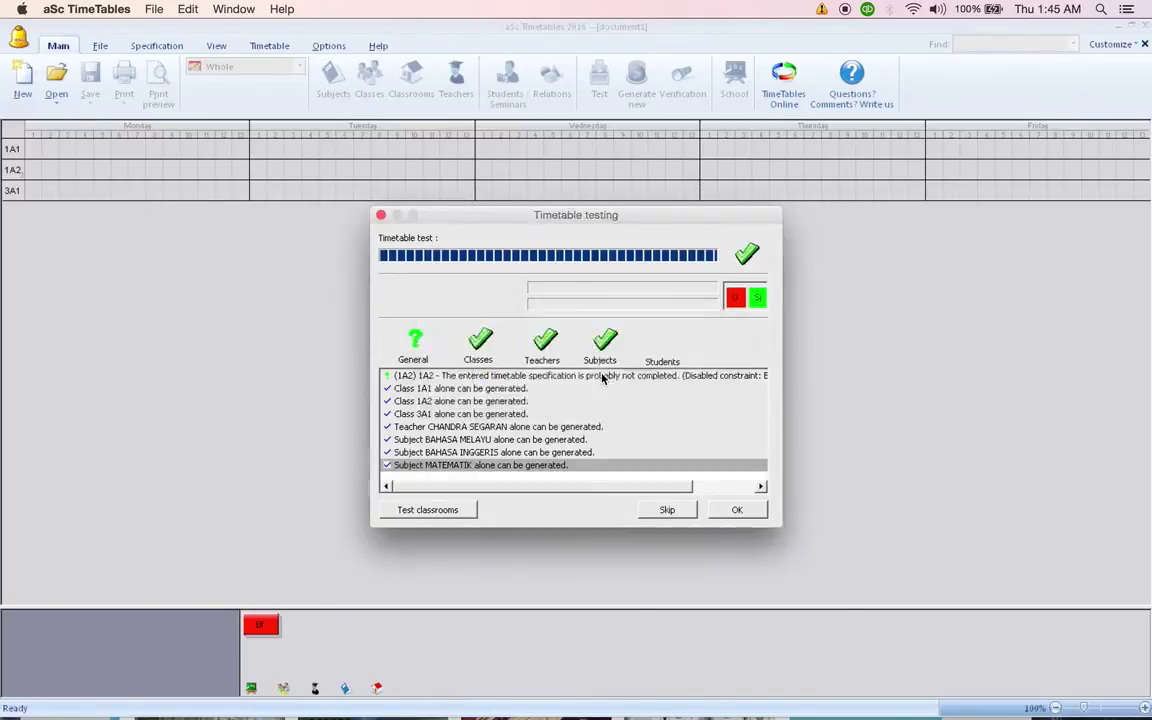
pyautogui.click(737, 508)
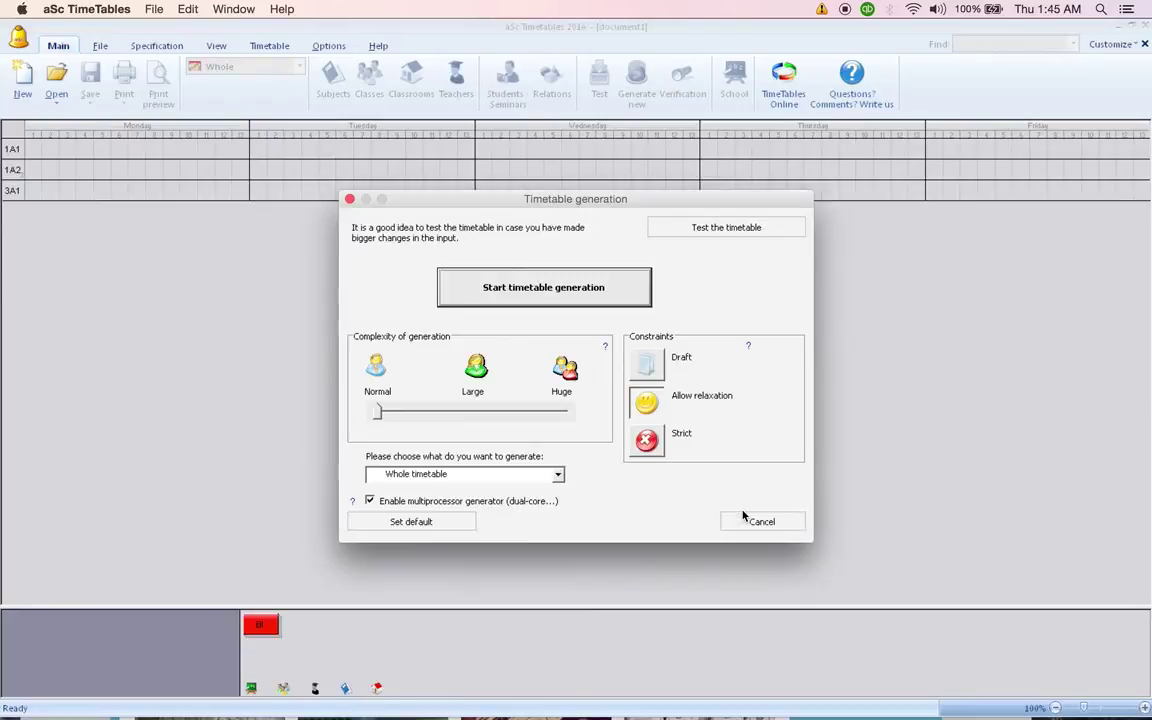
# Generate the timetable with Strict constraints, accepting the incomplete specification warning.
pyautogui.click(646, 442)
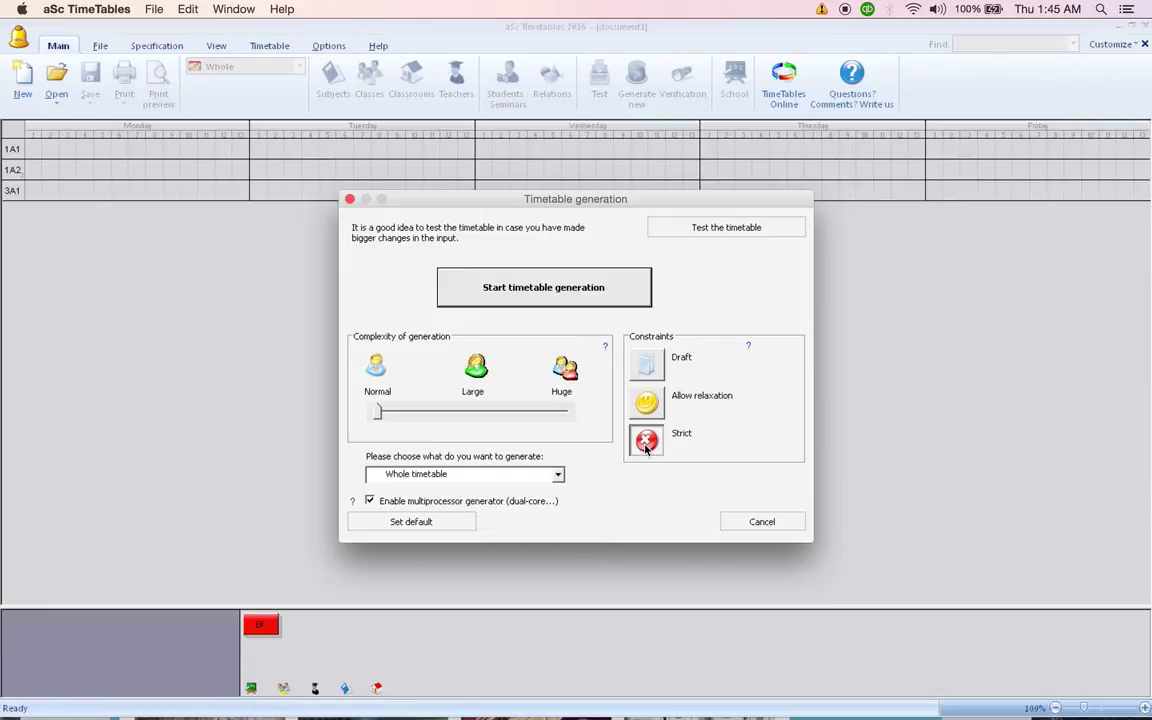
pyautogui.click(548, 288)
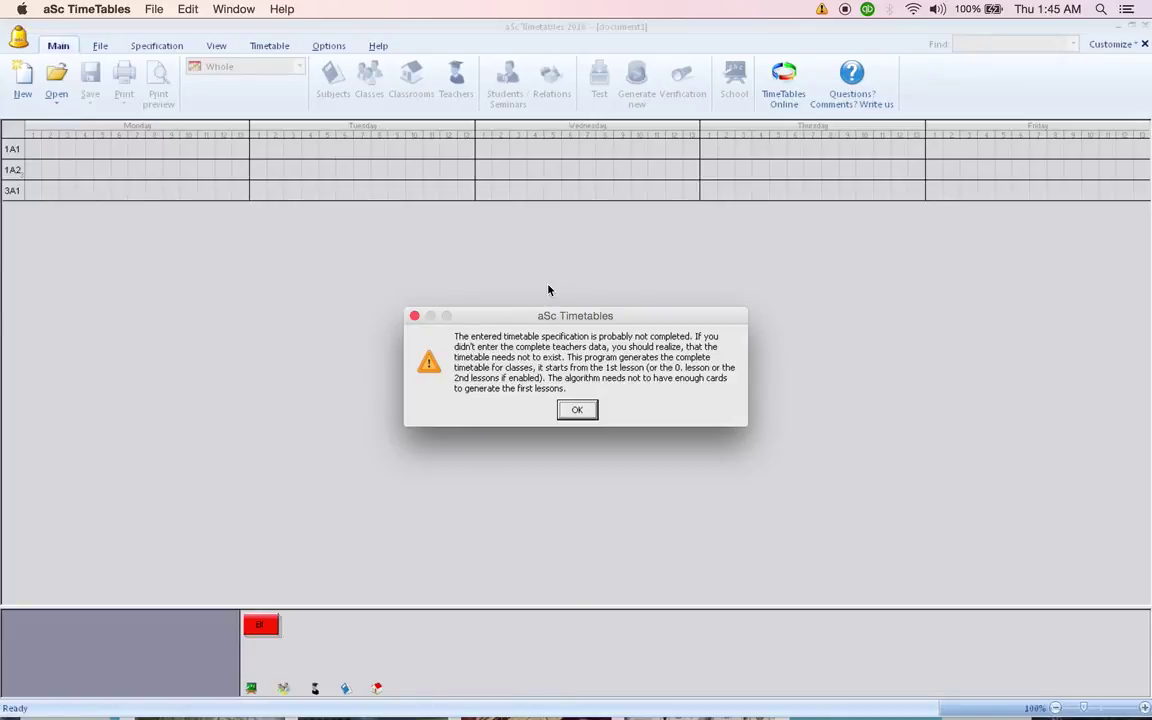
pyautogui.click(578, 411)
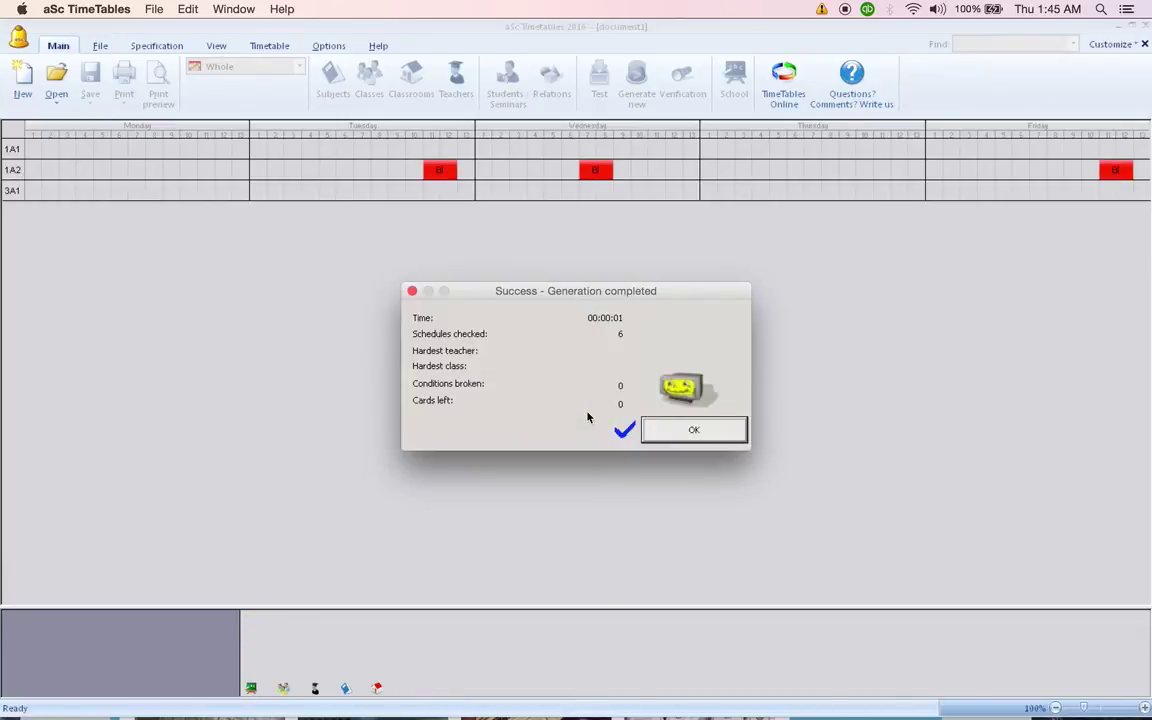
pyautogui.click(681, 430)
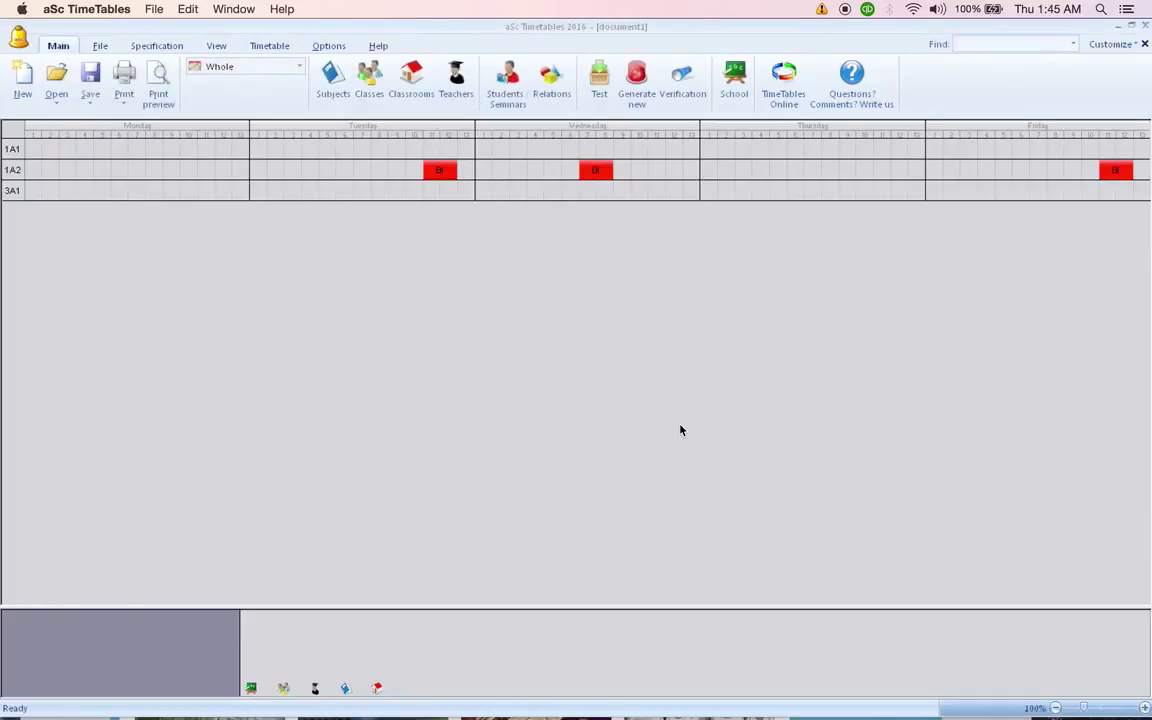